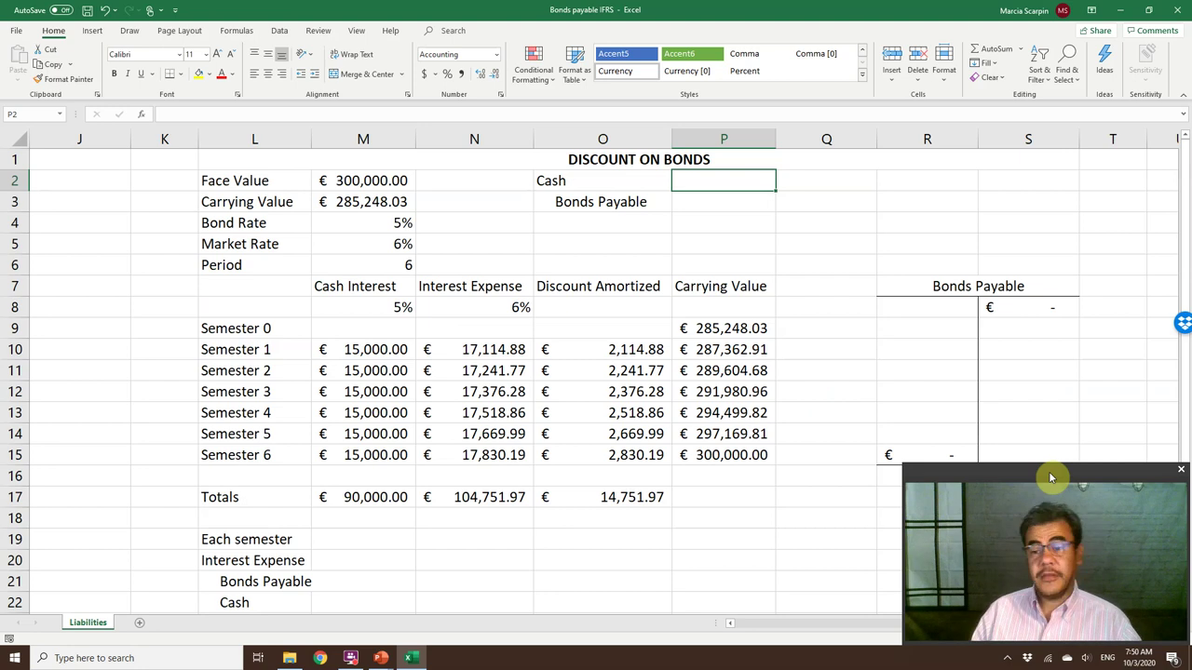
- Move the whole Bonds Payable T-account up so that its heading starts in R3
click(1049, 508)
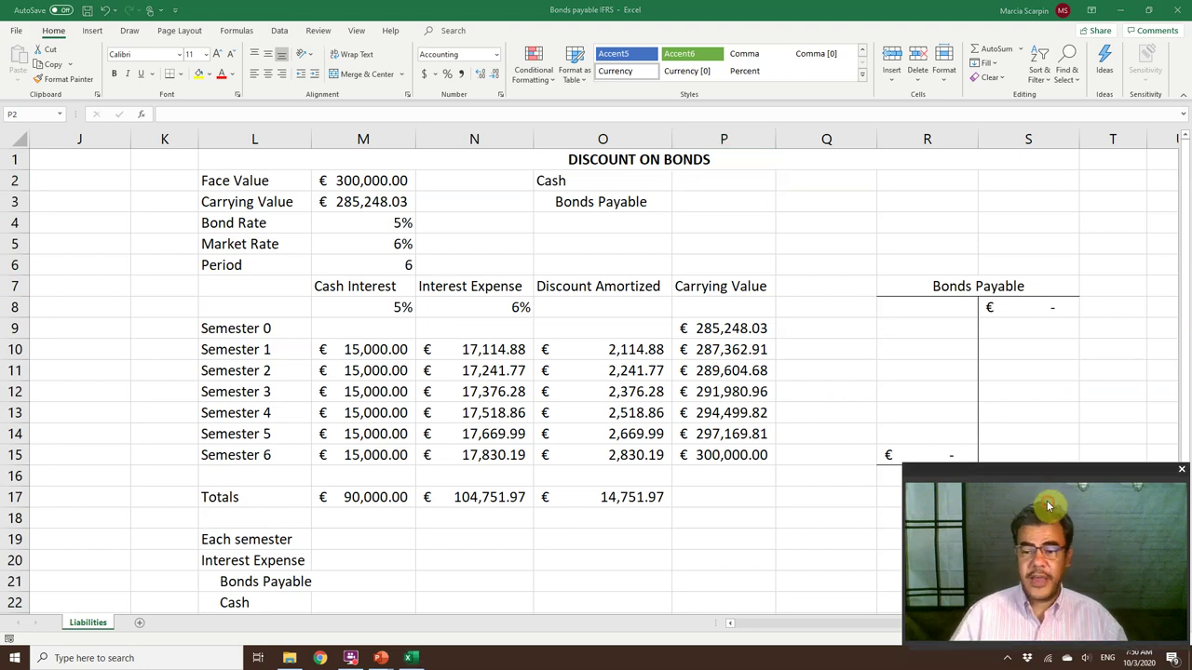
click(952, 282)
drag(952, 282, 973, 465)
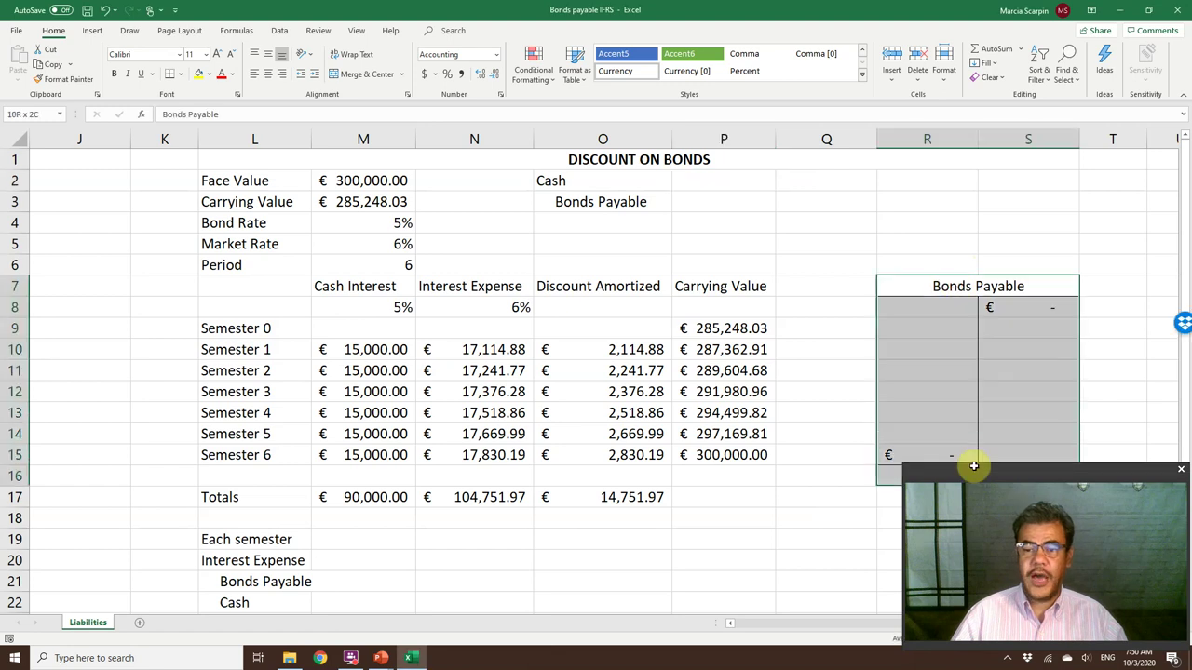
click(954, 275)
drag(966, 325, 975, 471)
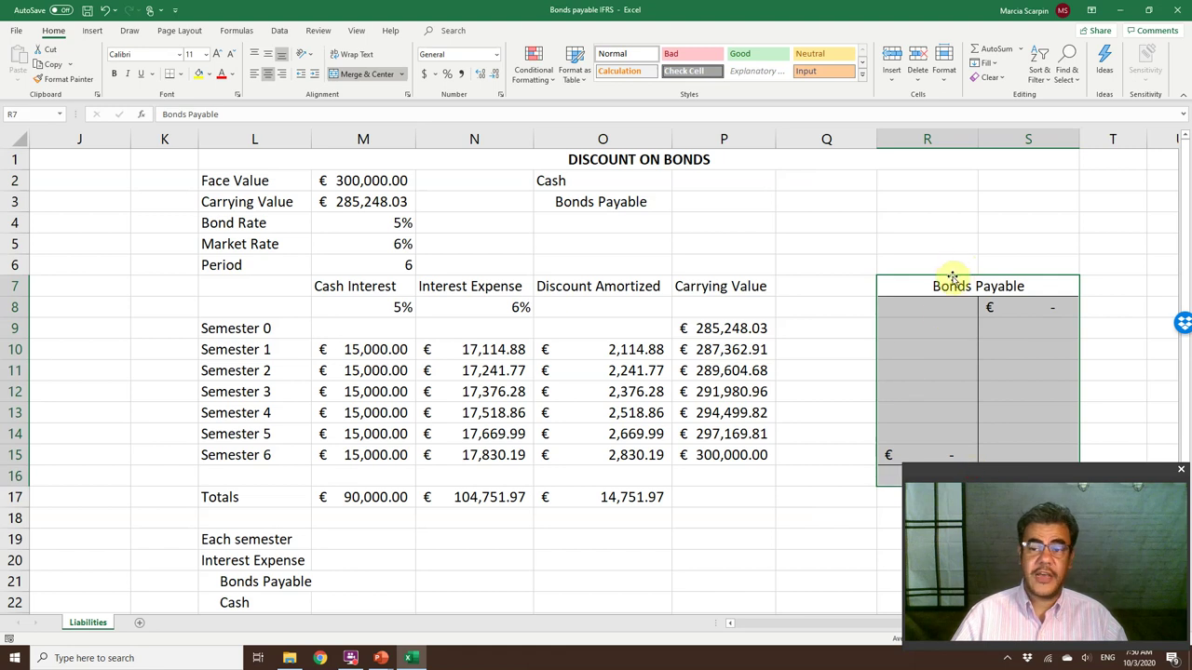
drag(953, 274, 957, 225)
key(Escape)
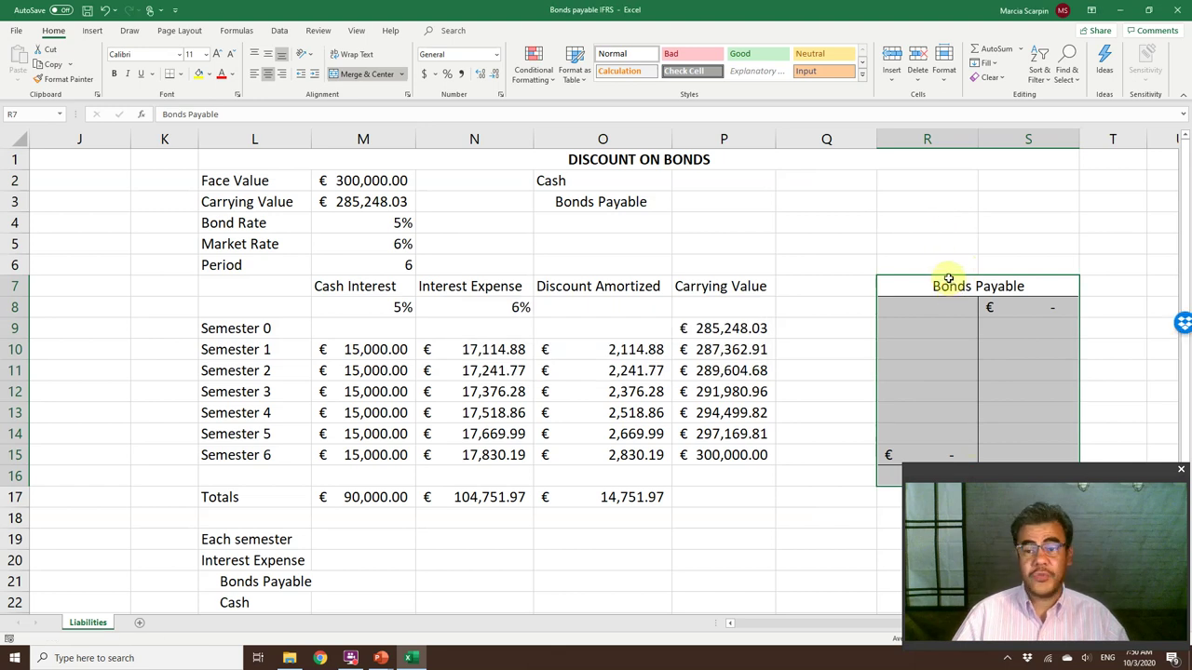
drag(940, 276, 903, 200)
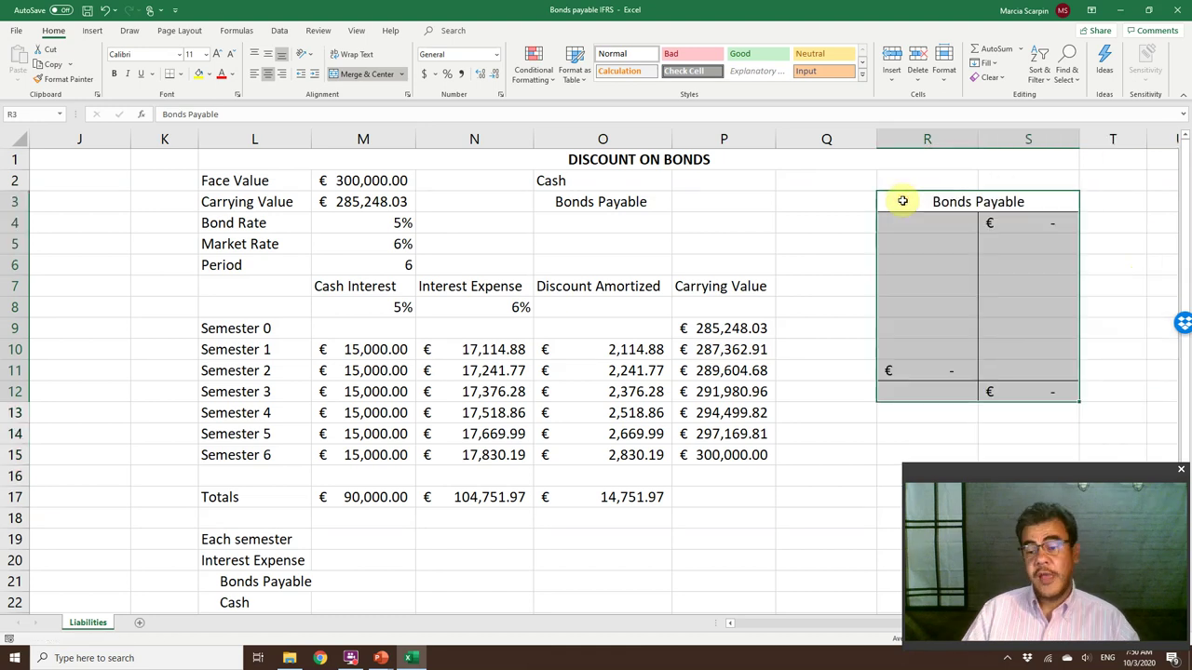
click(813, 419)
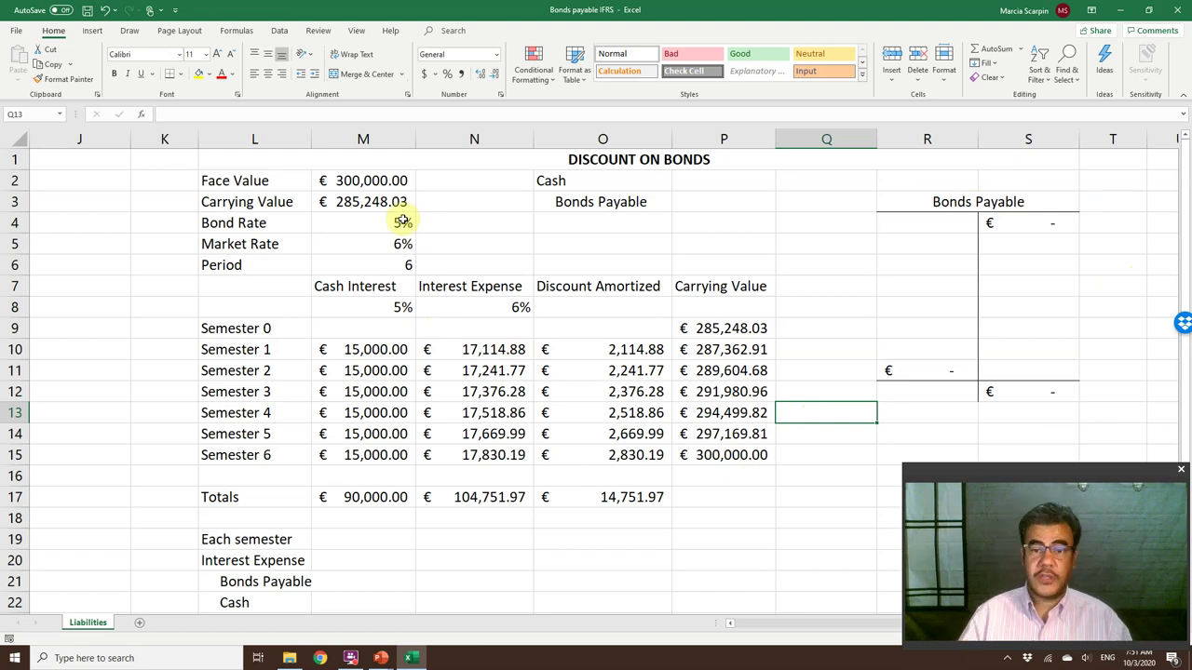
click(325, 180)
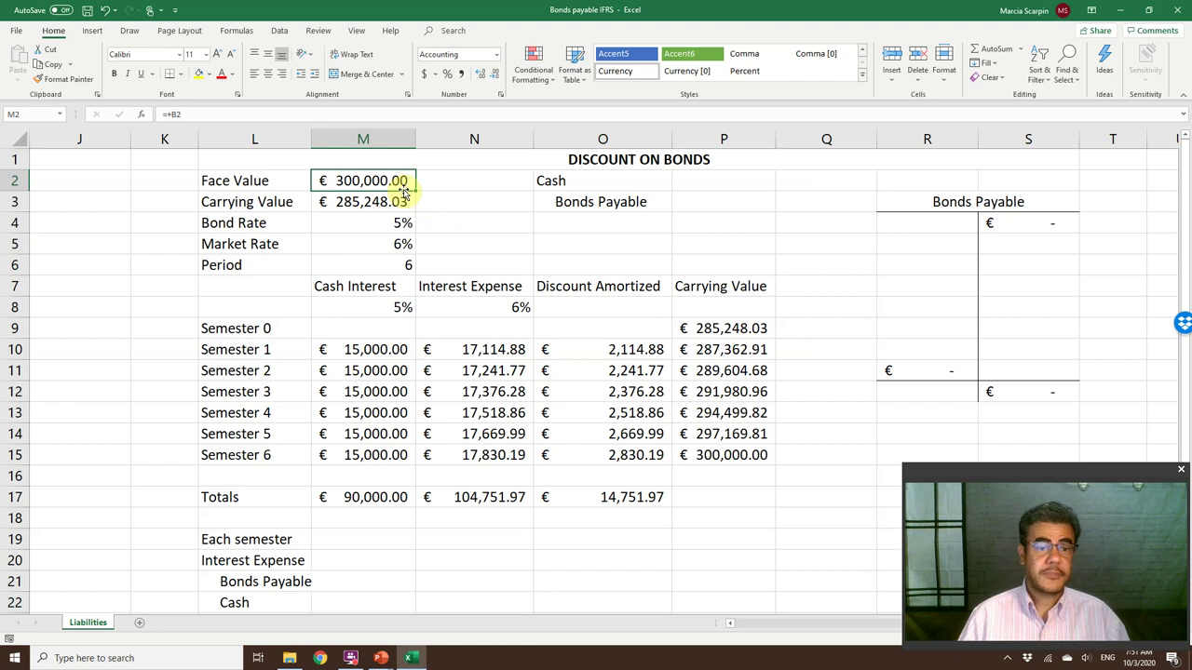
double_click(389, 228)
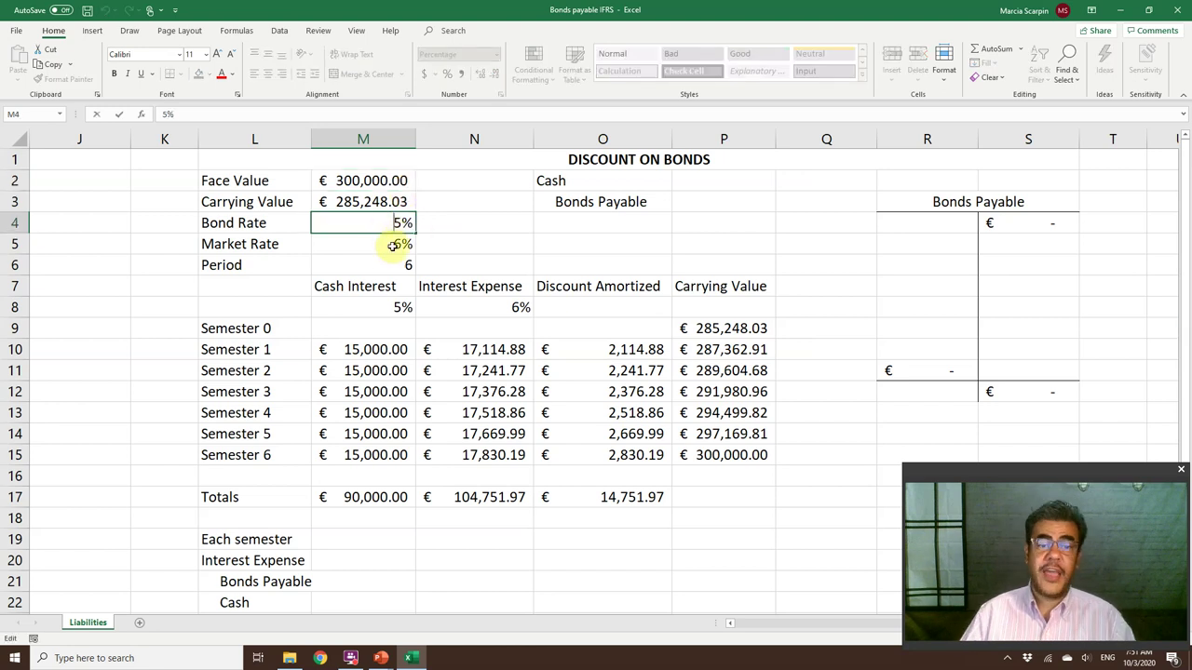
key(Return)
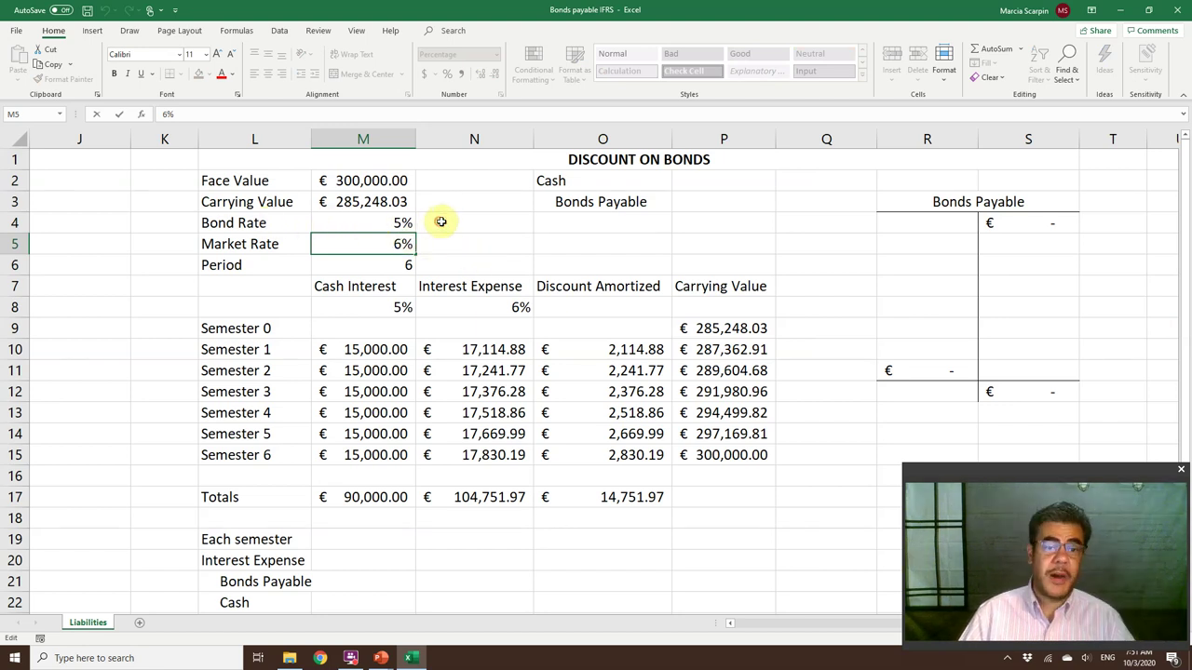
- Note "per semester" beside the bond rate and market rate in N4 and N5, and "semesters" beside the period in N6
click(454, 225)
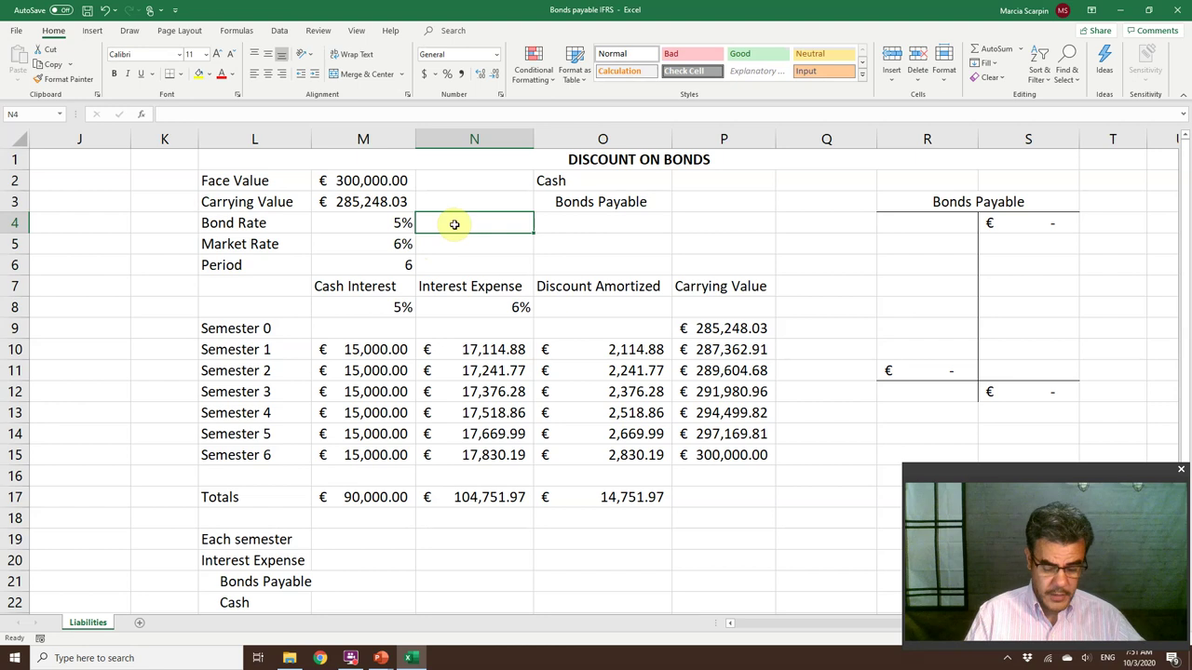
text(per semeste)
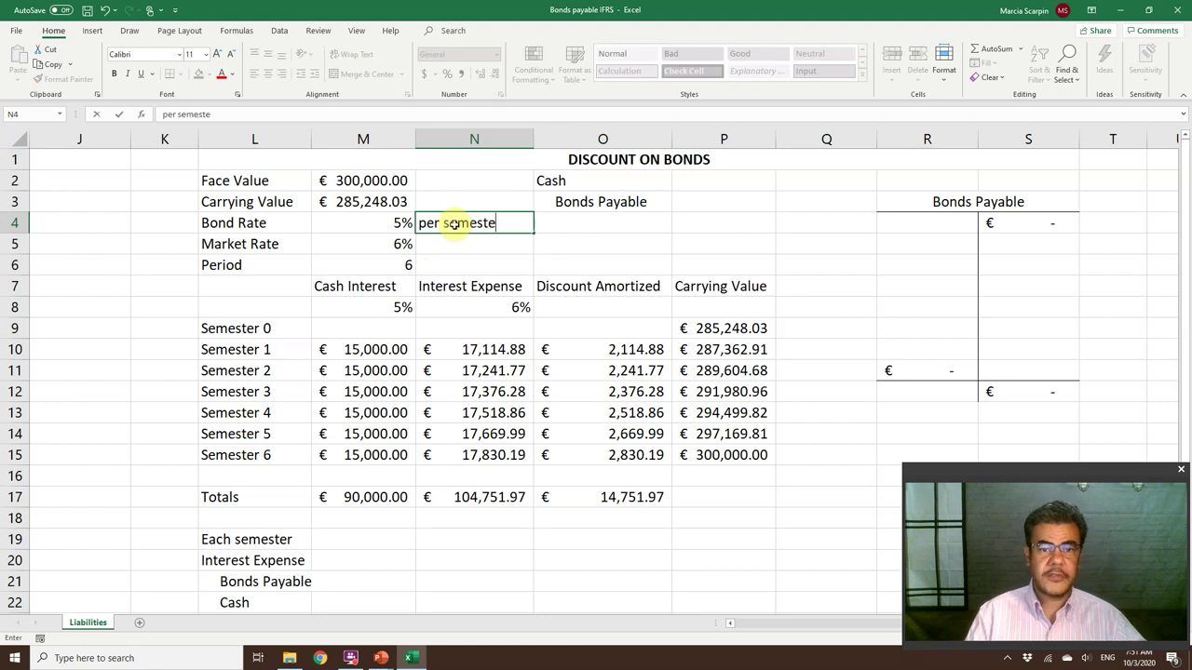
text(r)
key(Return)
key(Up)
key(ctrl+c)
key(Down)
key(ctrl+v)
key(Return)
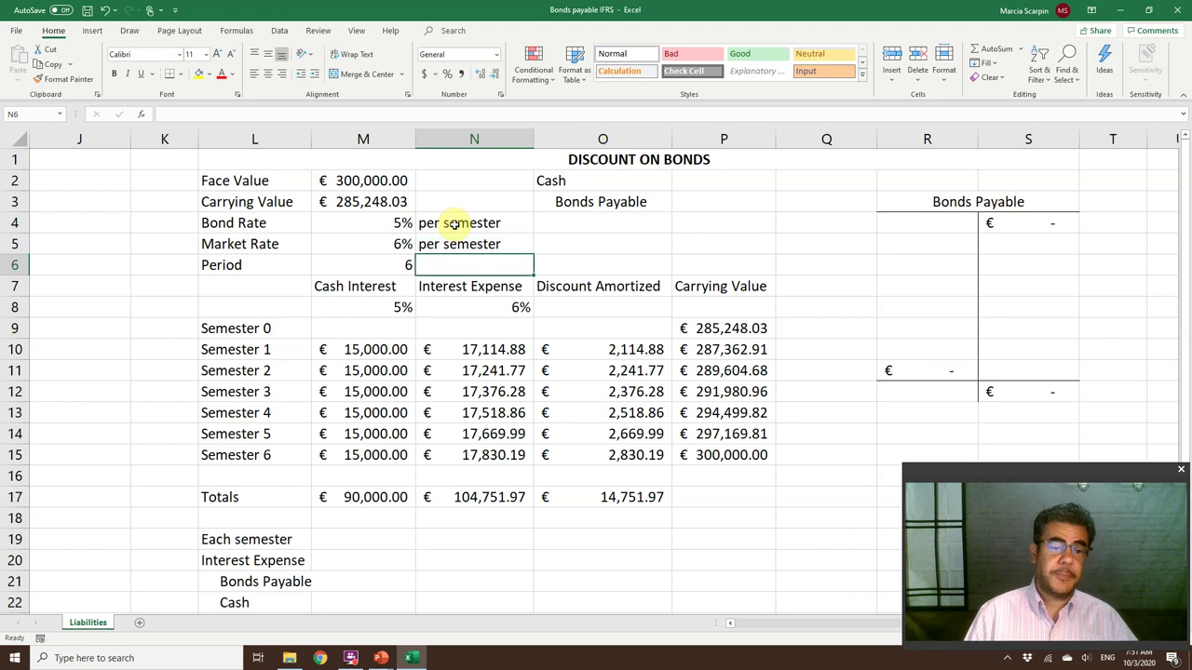
text(semesters)
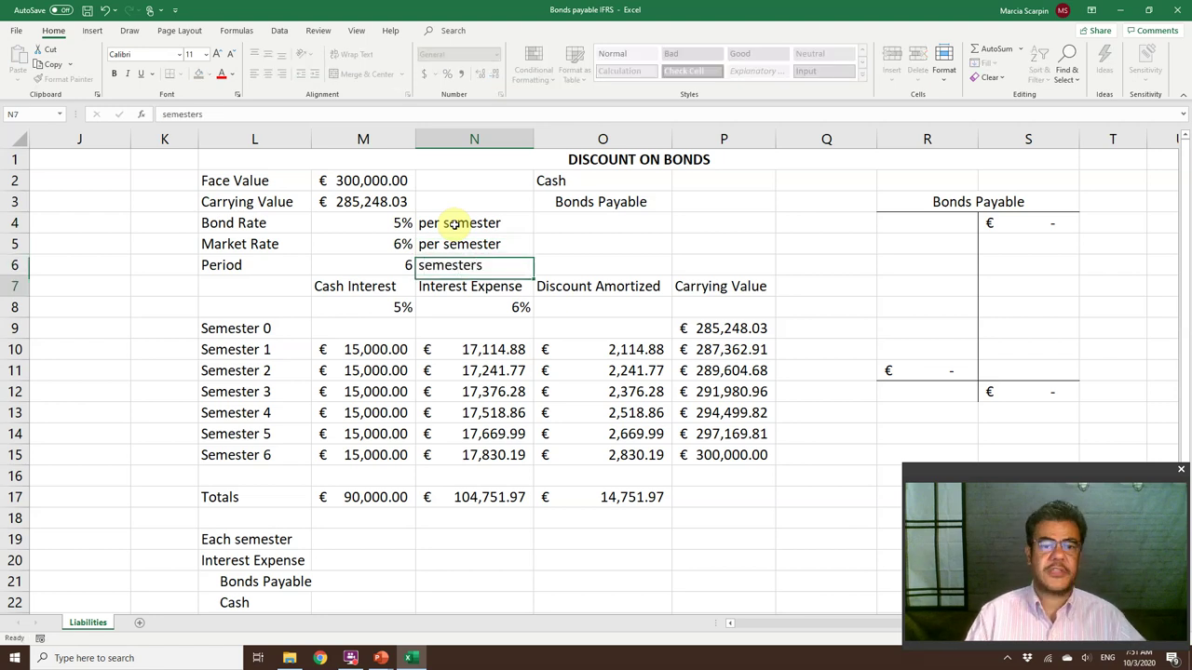
key(Return)
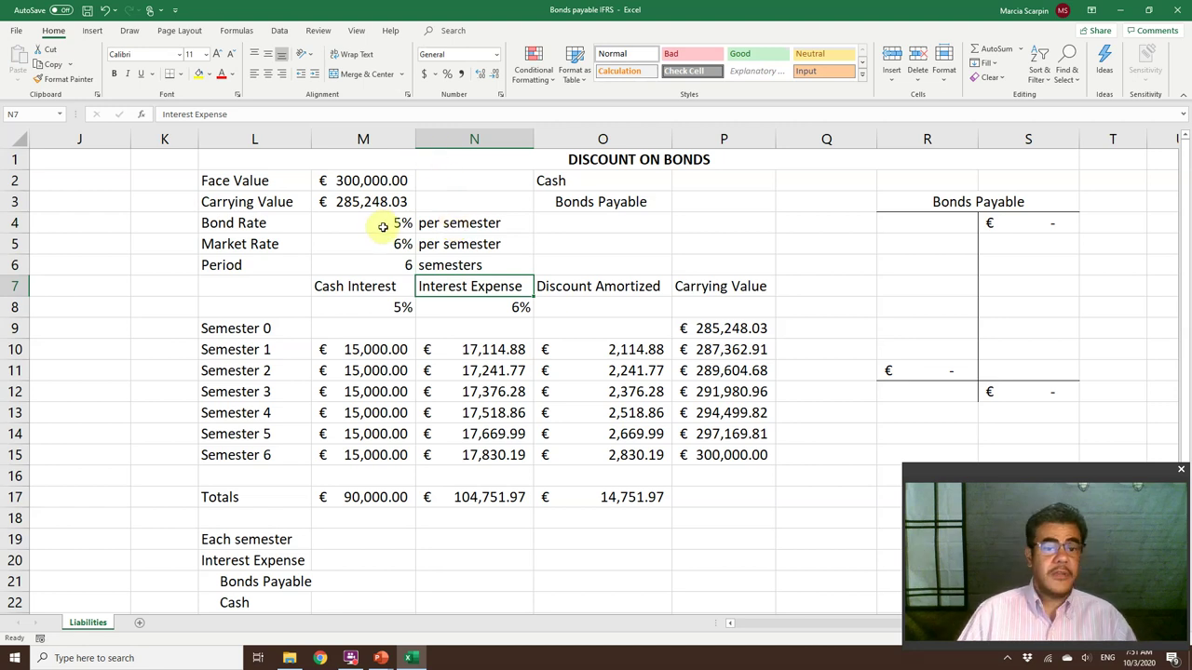
- Record the bond issuance by linking the Cash debit in P2 and the Bonds Payable credit in Q3 to the carrying value in M3
drag(375, 222, 377, 265)
click(365, 201)
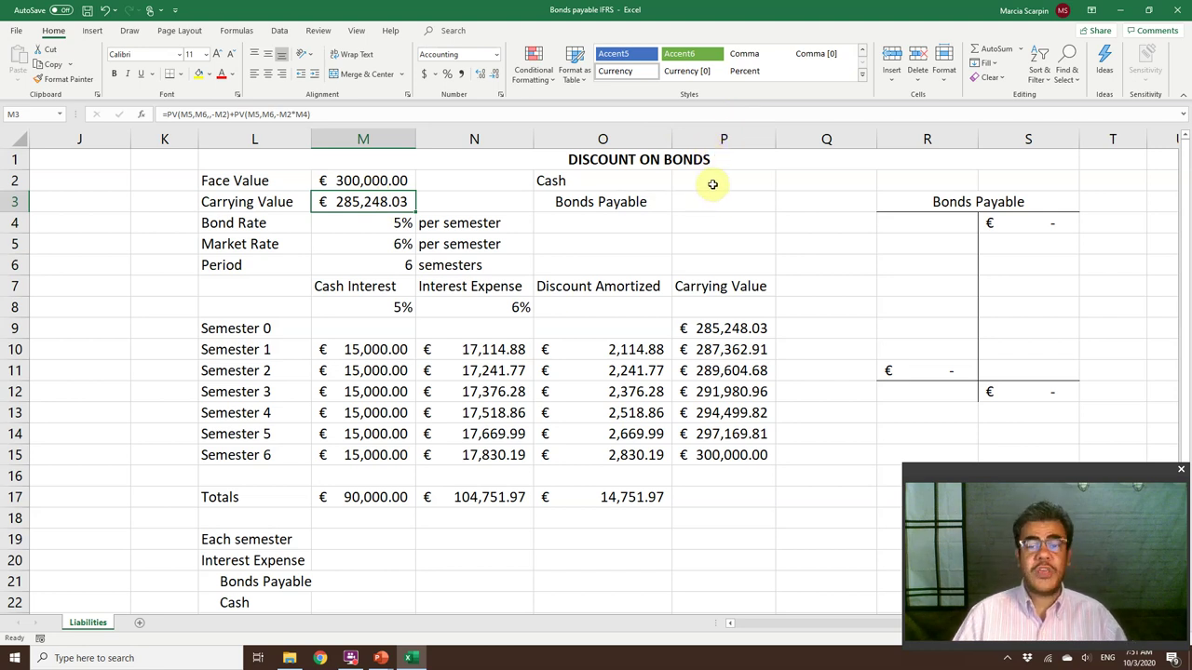
click(712, 184)
text(+)
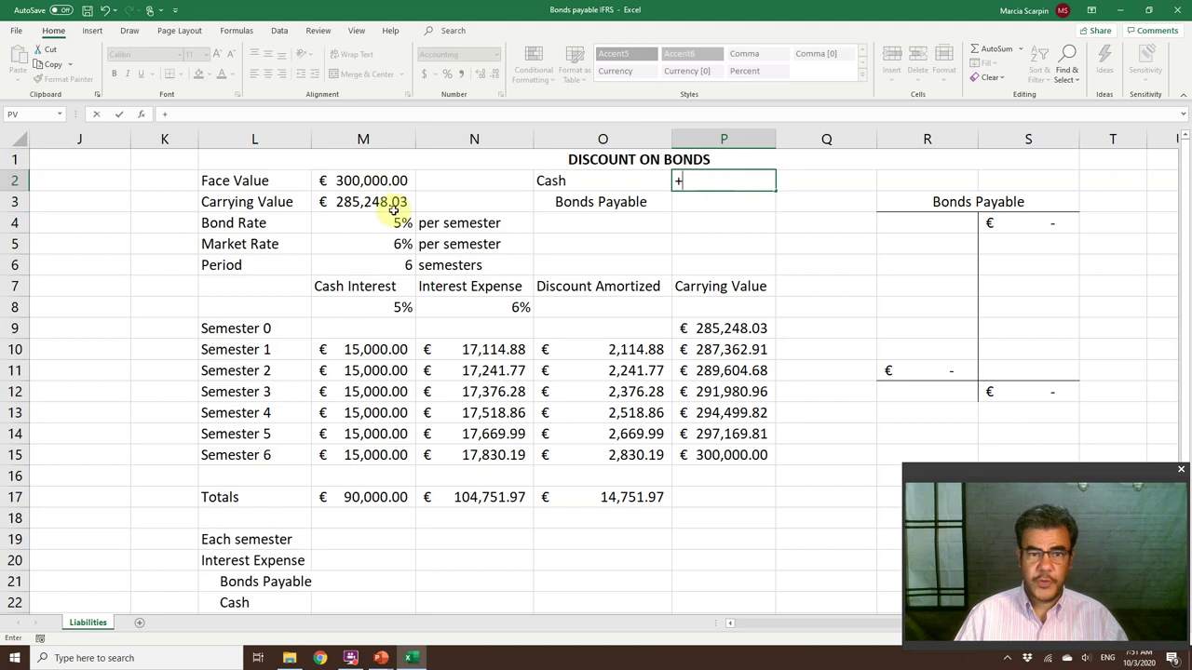
click(377, 203)
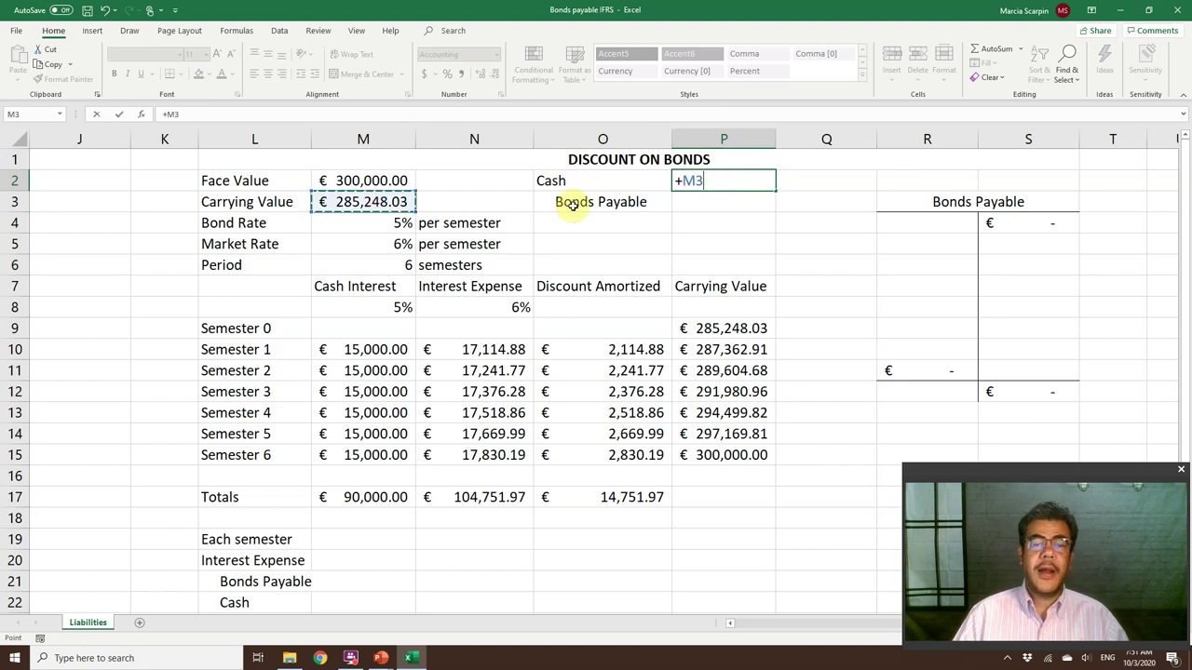
key(Return)
key(Right)
text(+)
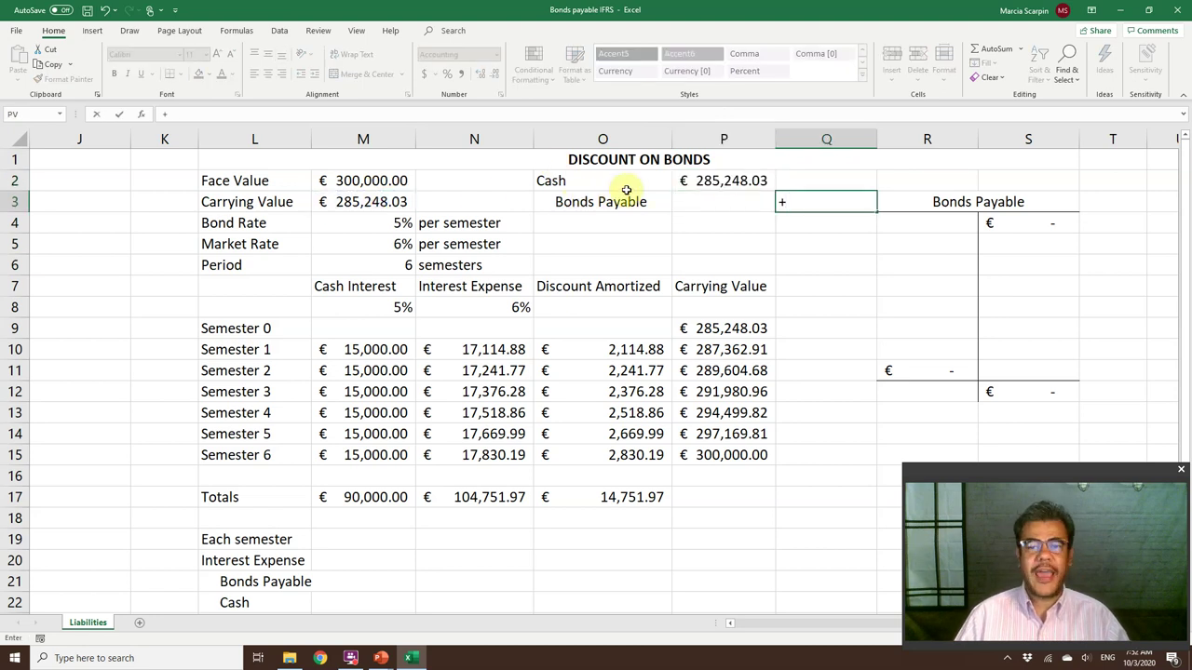
click(395, 202)
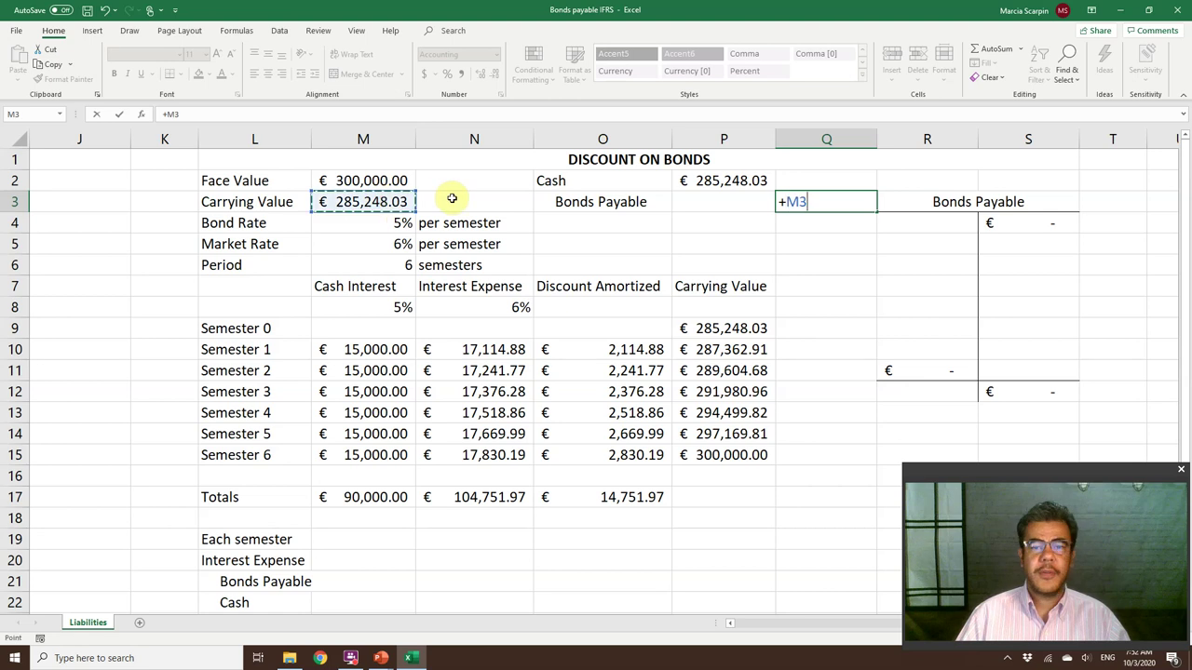
key(Return)
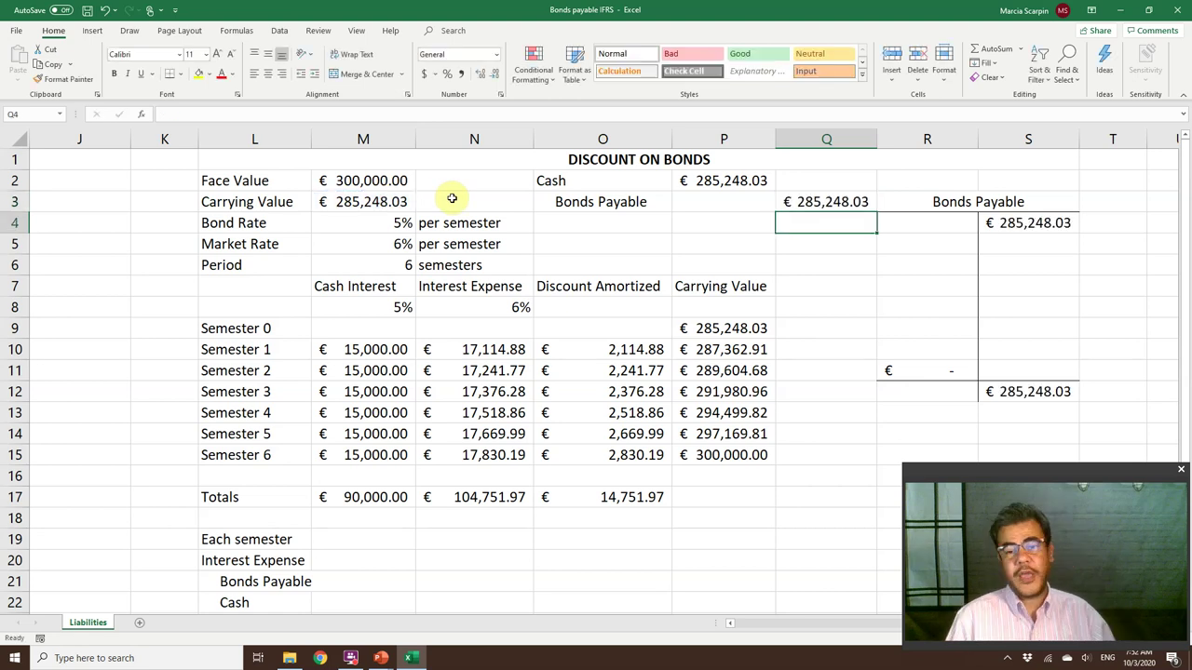
- Examine the face value, bond rate and market rate that drive the cash interest and interest expense columns
click(371, 306)
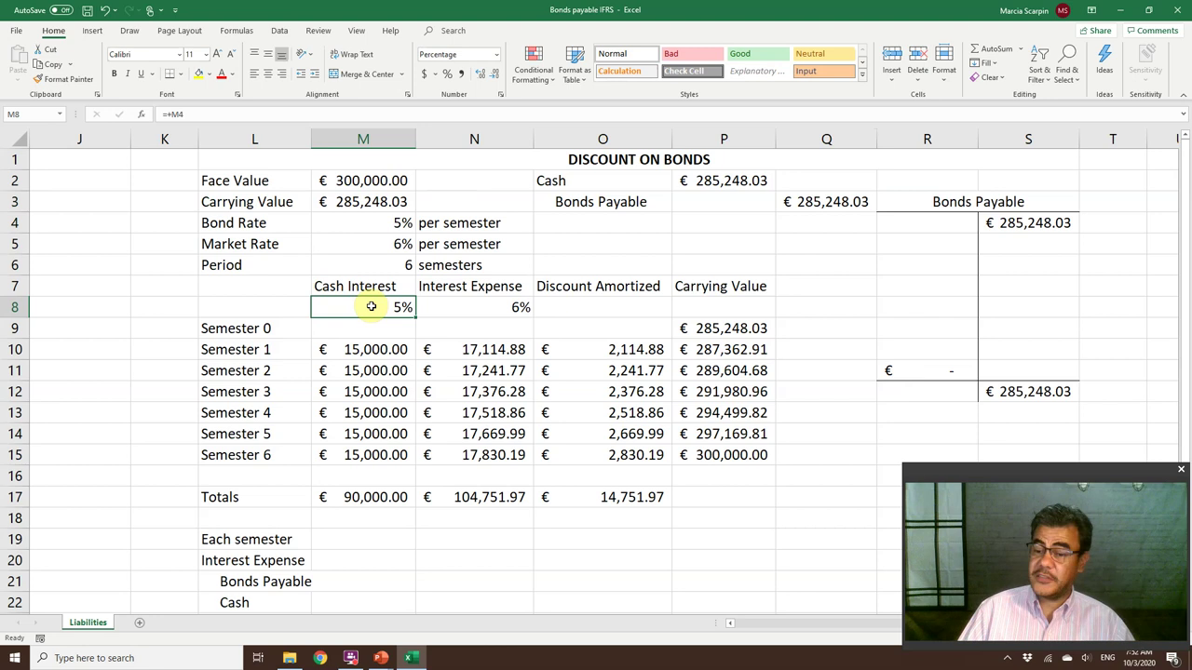
double_click(378, 180)
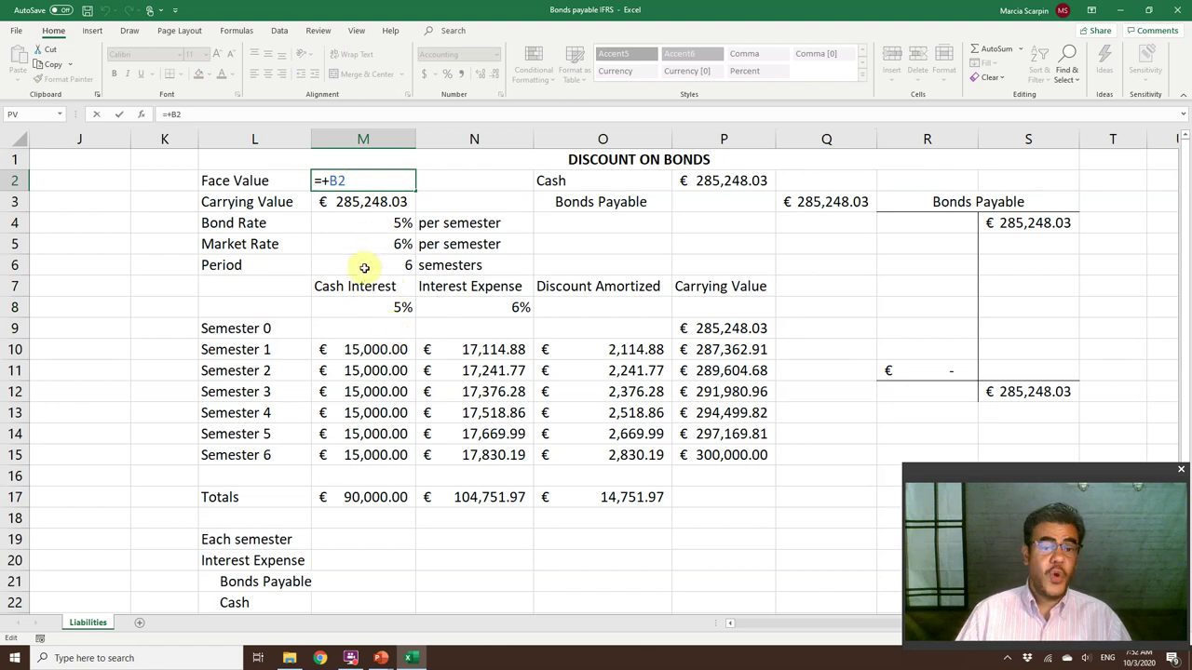
click(368, 306)
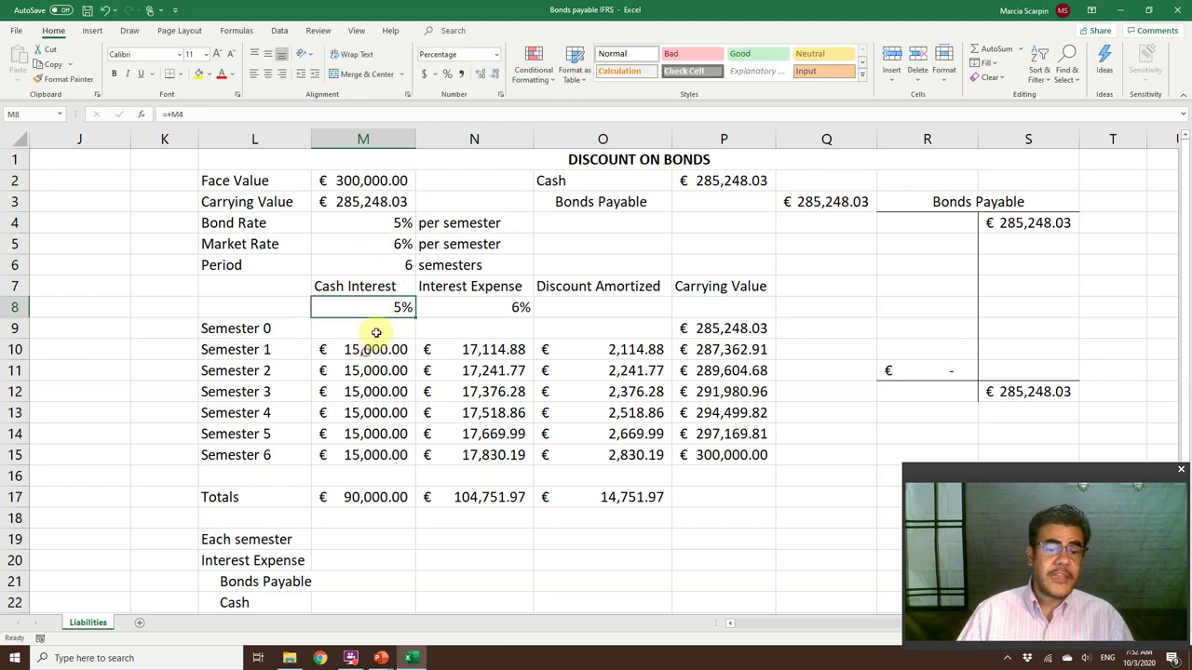
key(Down)
key(Down)
click(376, 224)
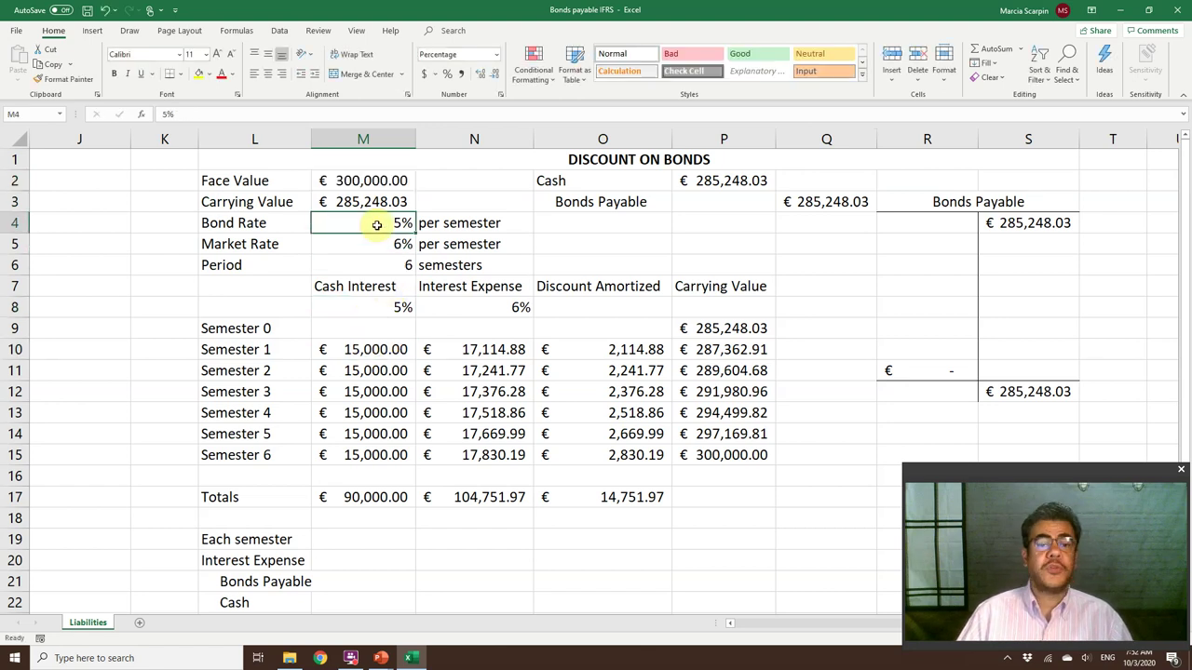
click(484, 350)
click(384, 243)
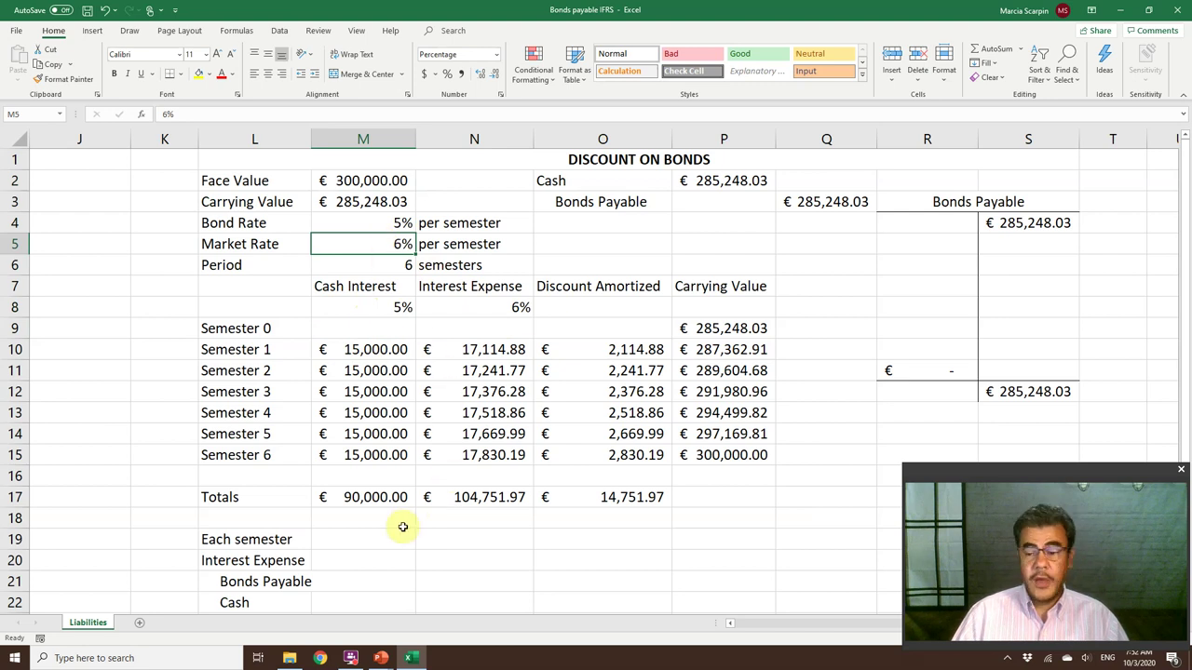
- Link the Cash credit in N22 of the semester entry to the Semester 1 cash interest in M10
click(479, 590)
click(476, 598)
text(+)
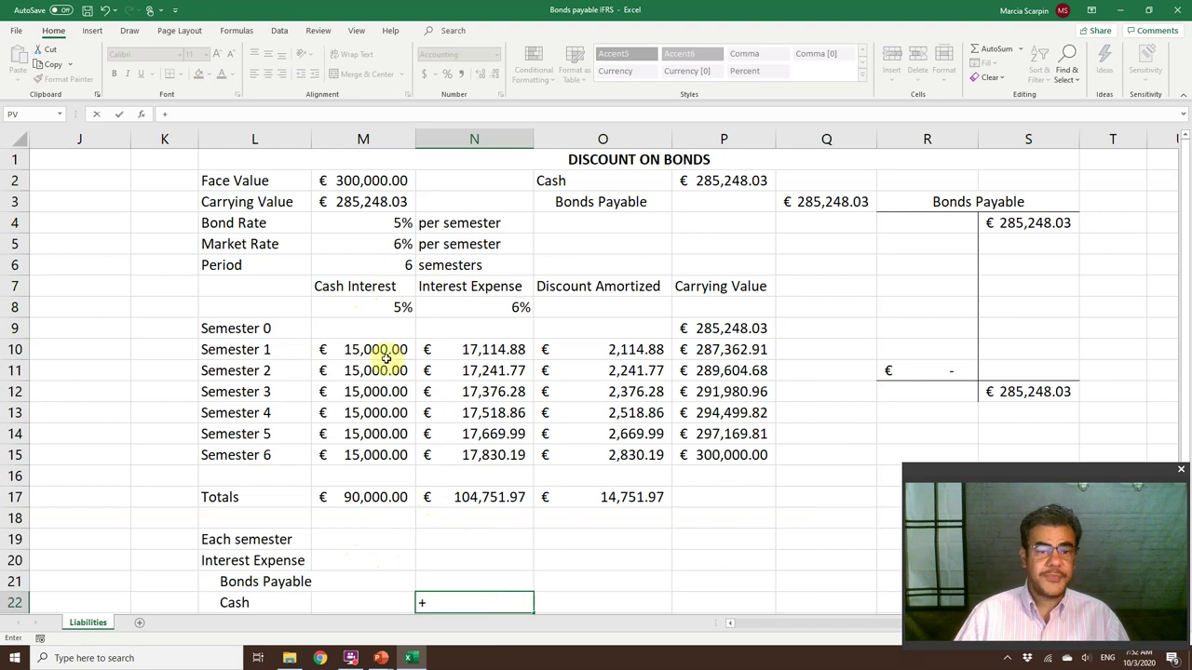
click(381, 352)
key(Return)
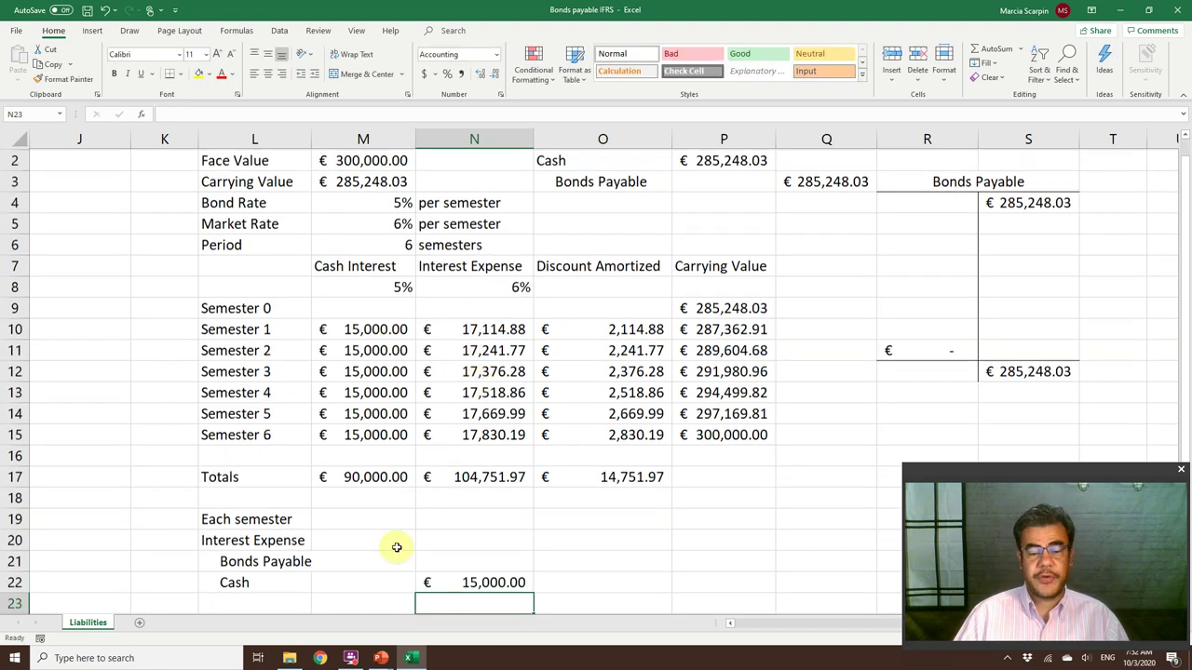
- Link the Interest Expense debit in M20 to the Semester 1 interest expense in N10
click(345, 538)
text(+)
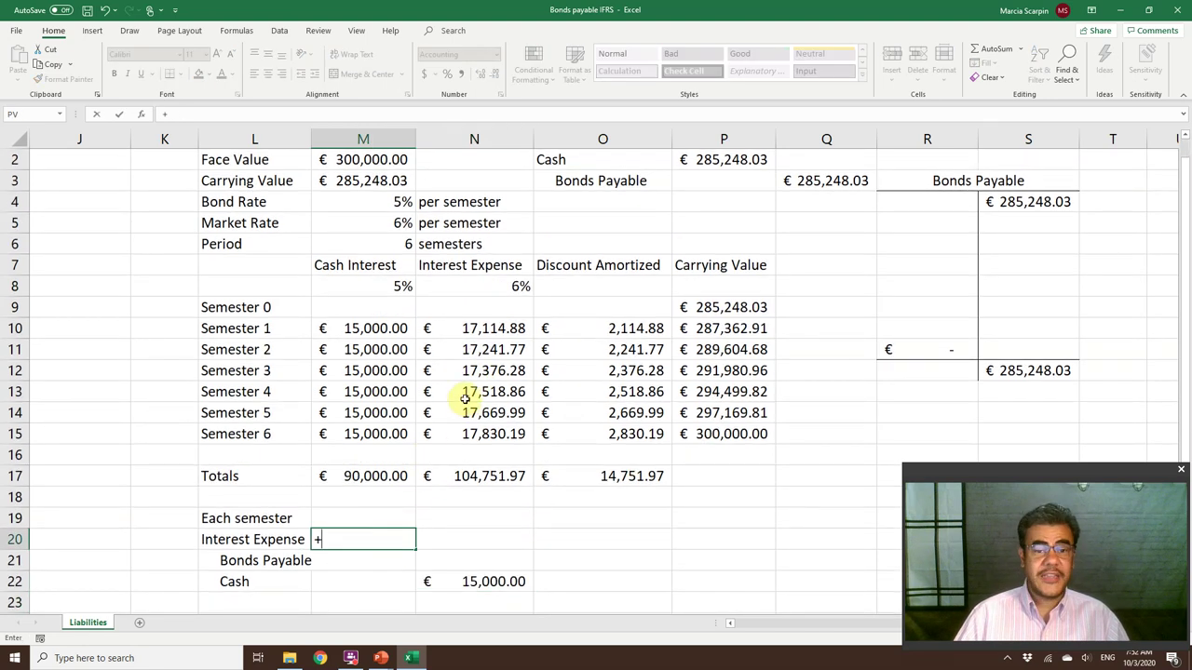
click(475, 325)
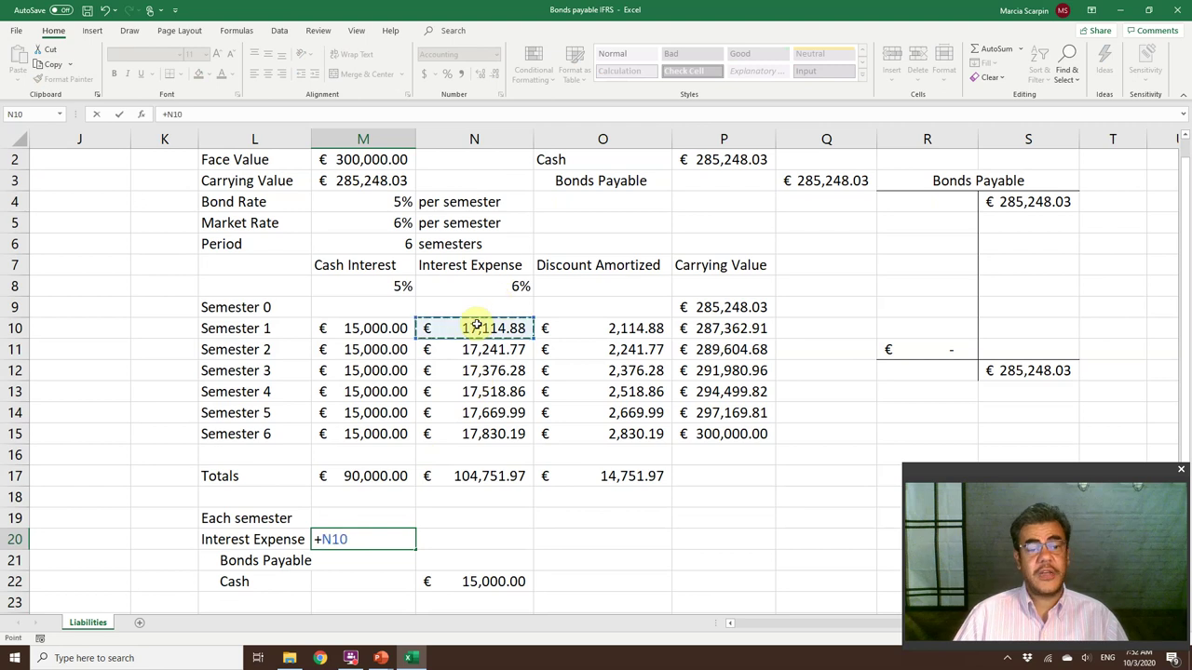
key(Return)
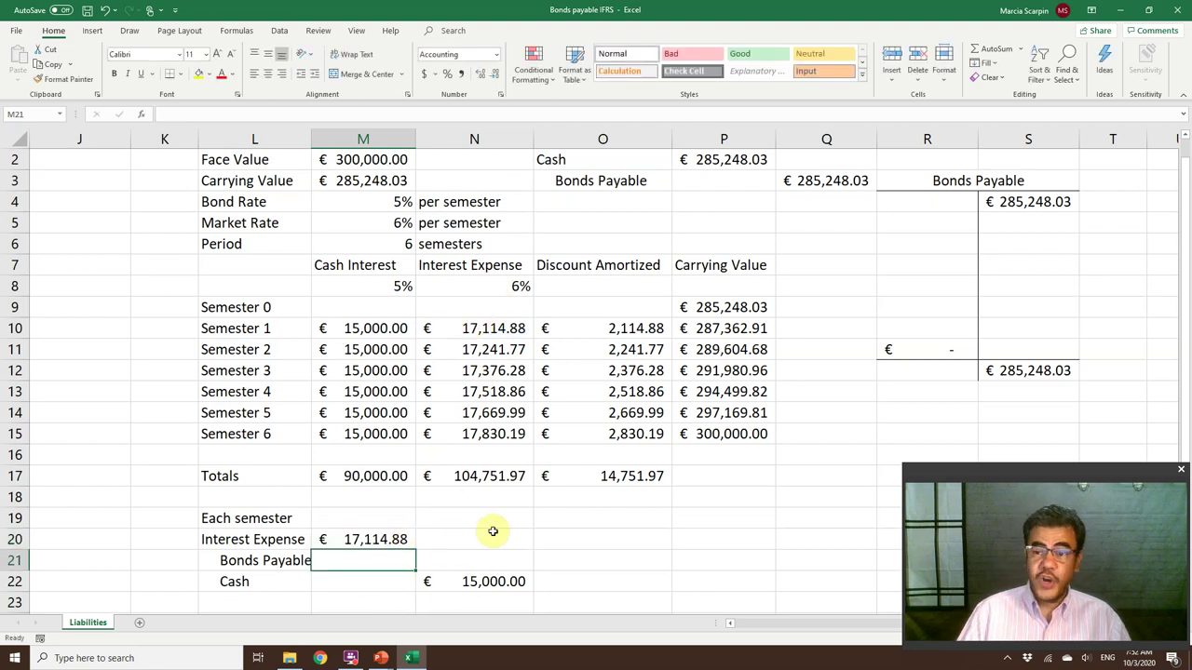
- Calculate the Bonds Payable credit in N21 as interest expense minus cash, using +M20-N22
click(472, 559)
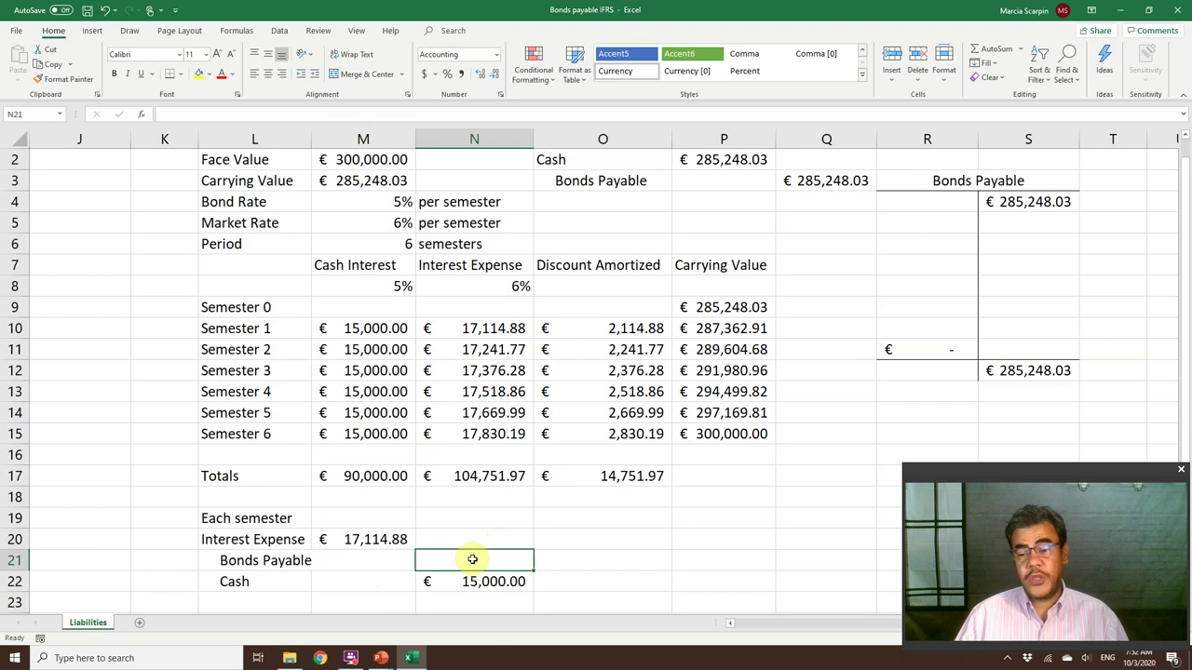
text(+)
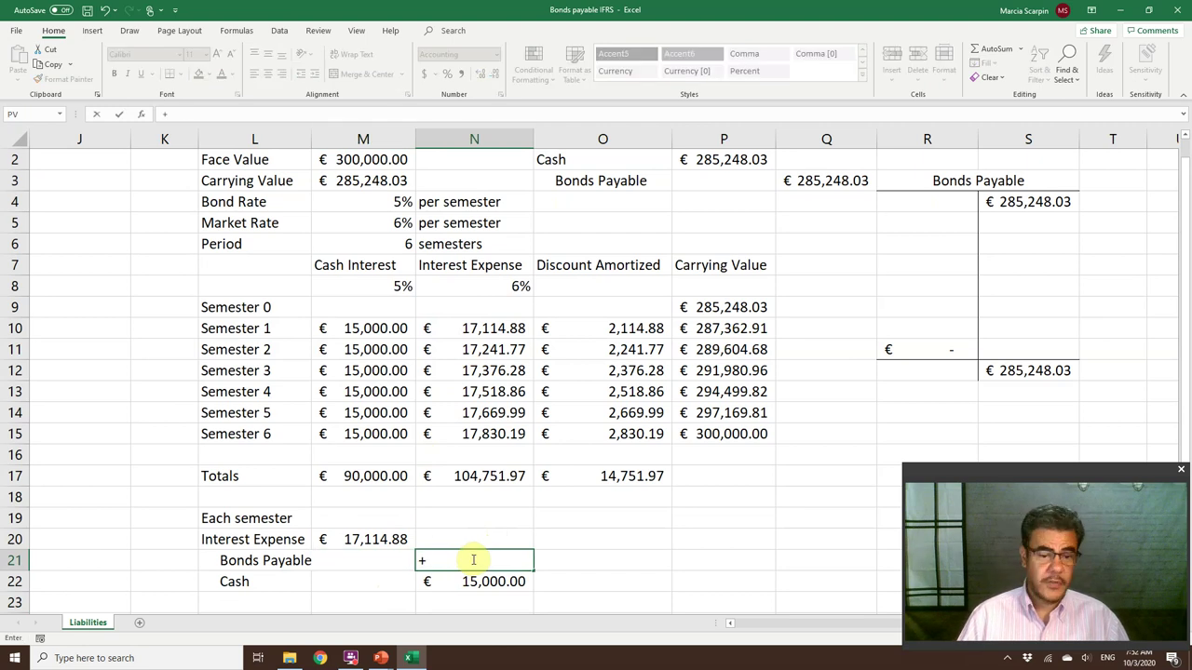
key(Left)
key(Up)
text(-)
key(Down)
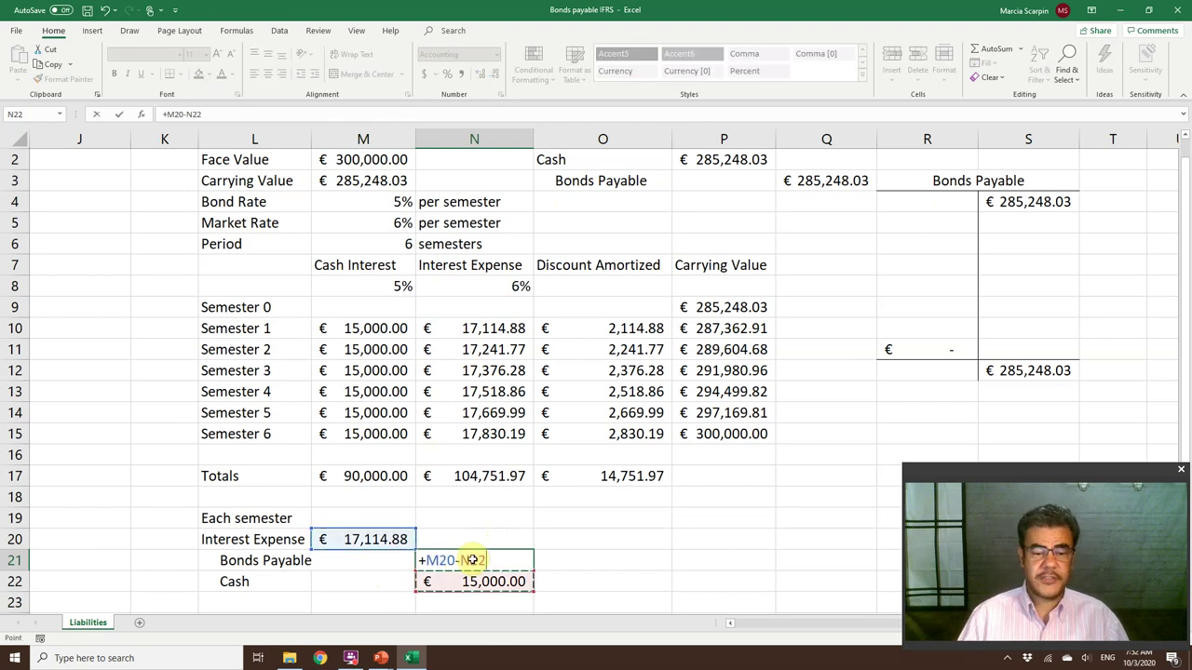
key(Return)
click(498, 559)
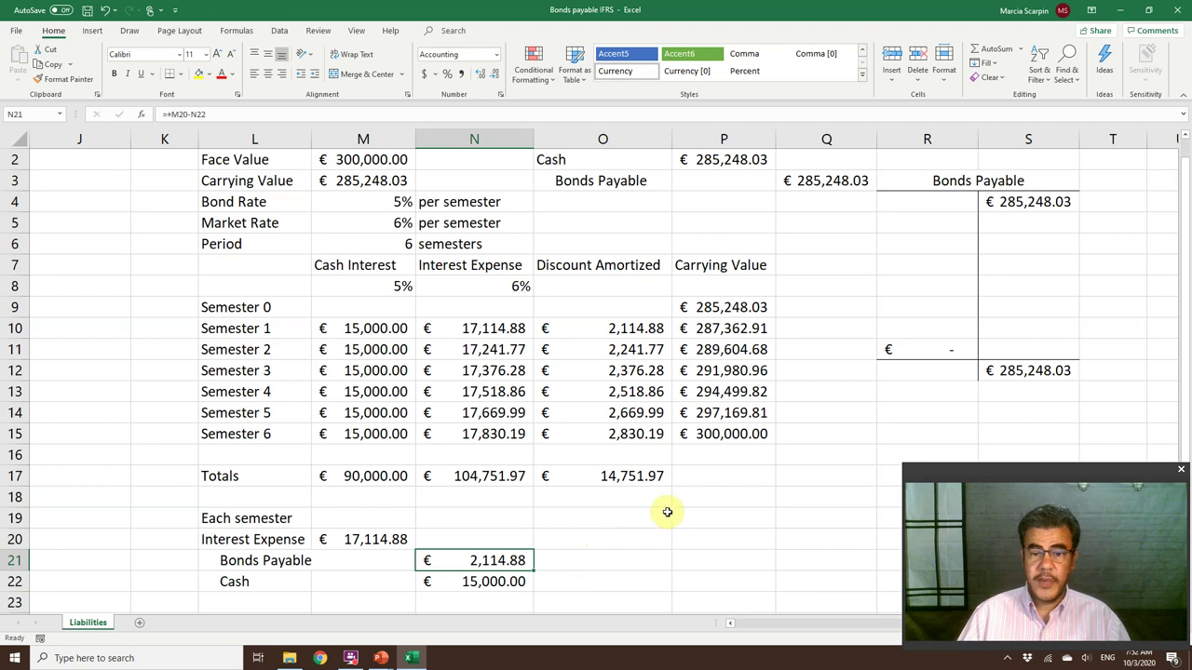
- Post the semester entry's Bonds Payable credit to the T-account by linking S5 to N21
click(1033, 218)
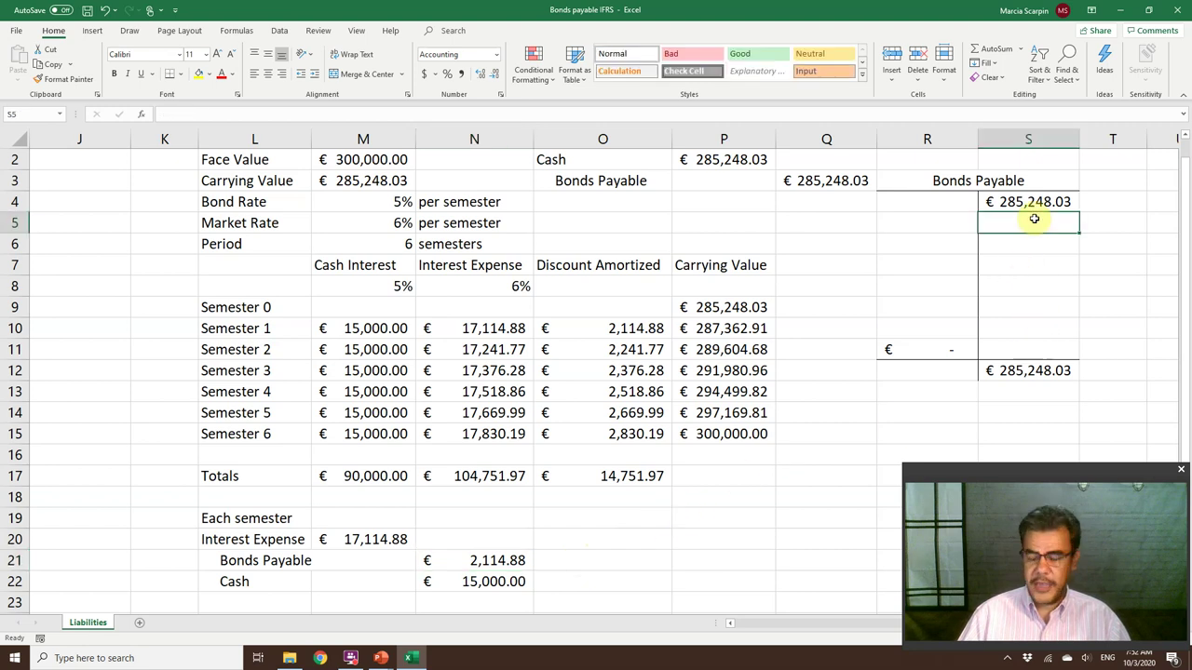
text(+)
click(475, 559)
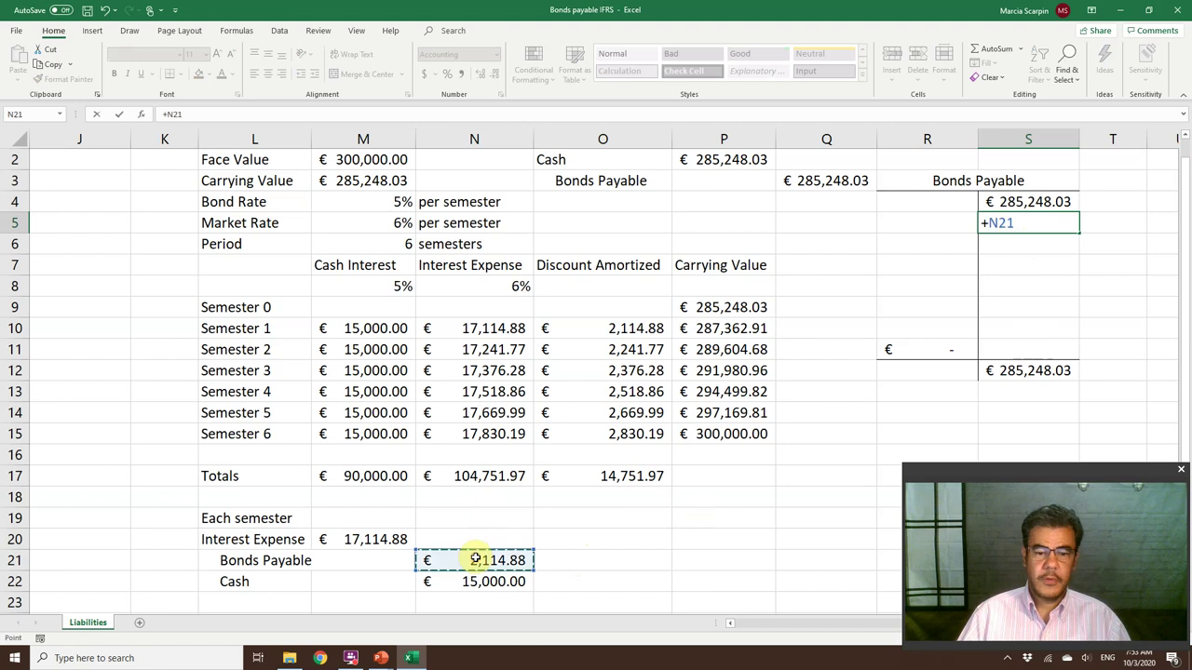
key(Return)
- Highlight in yellow the Bonds Payable credit in N21 and the Semester 1 discount amortized in O10
click(463, 559)
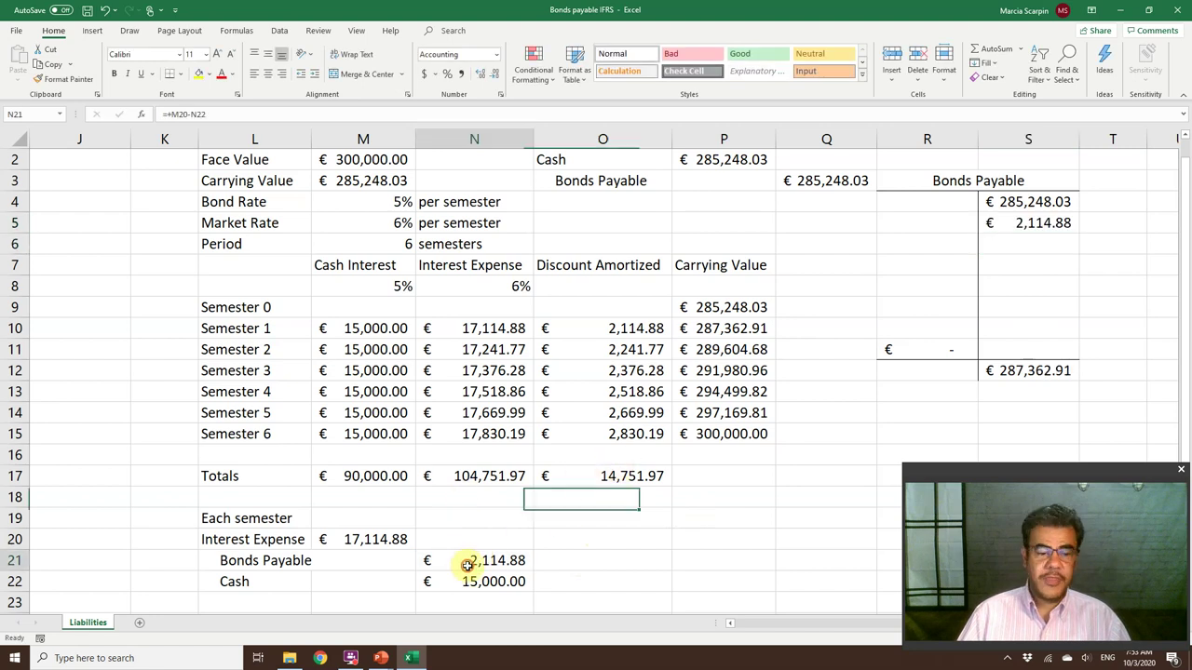
click(198, 73)
click(592, 334)
click(198, 74)
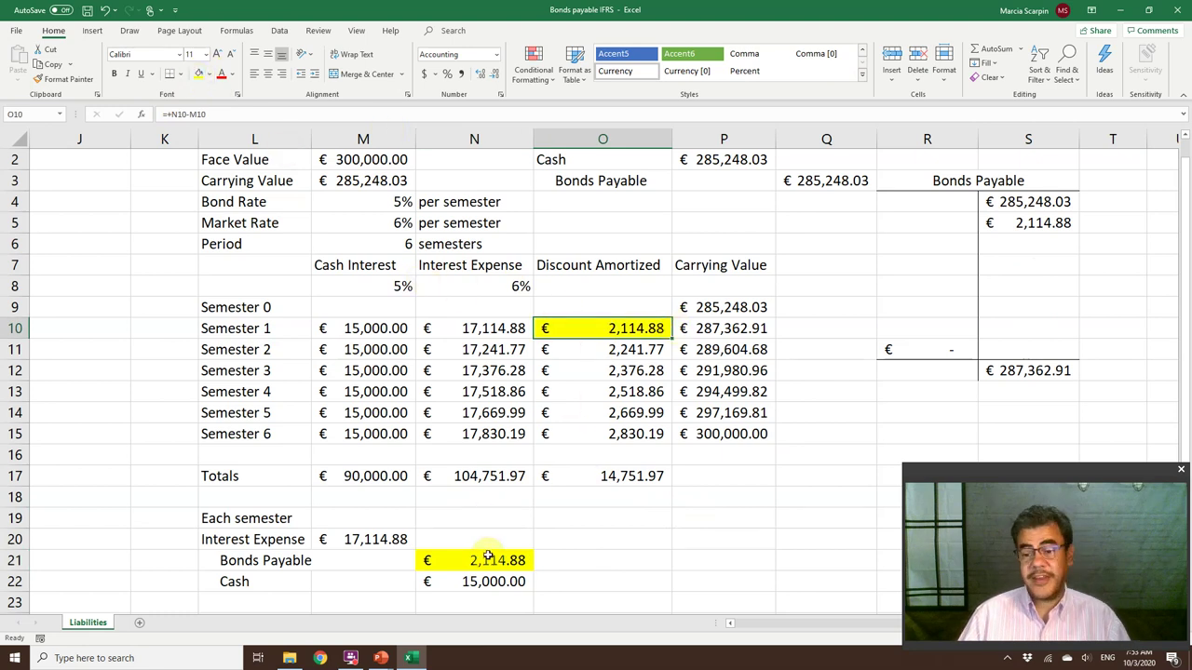
- Post the Semester 2 discount amortization to the T-account by linking S6 to O11
click(1043, 242)
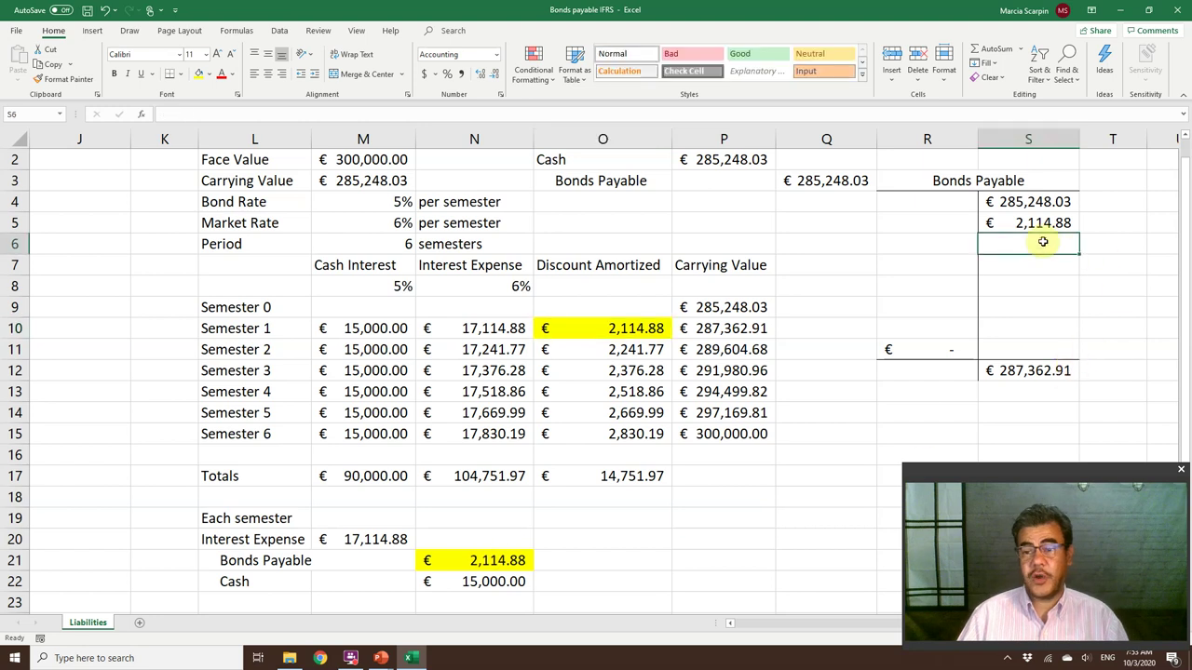
text(+)
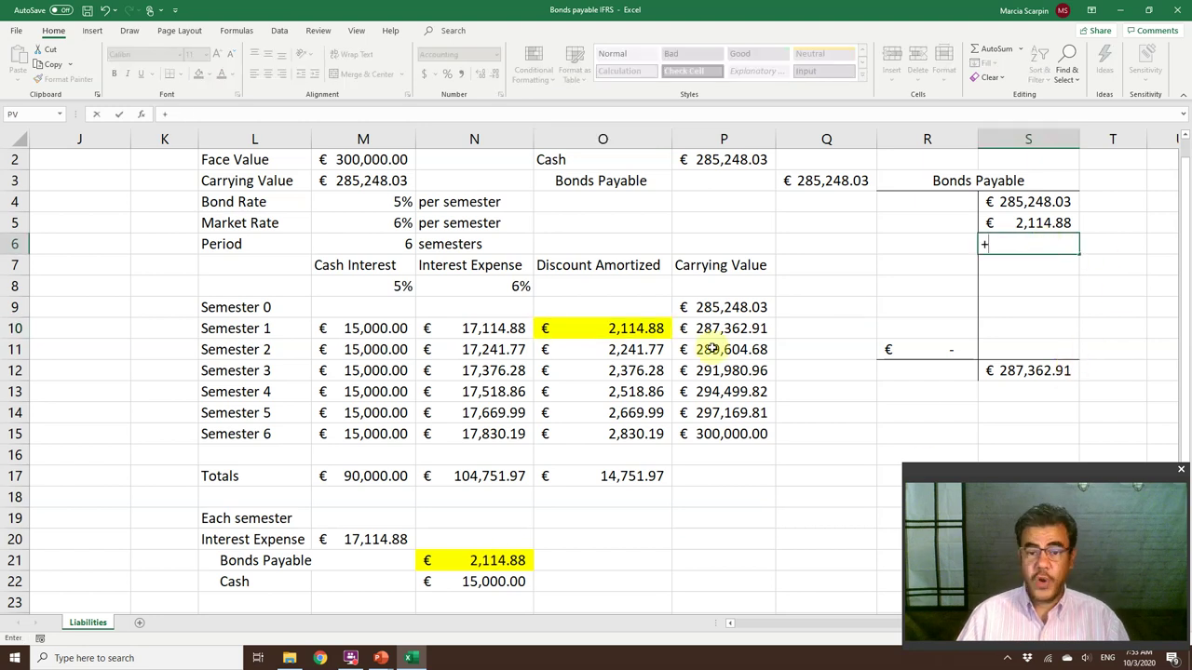
click(644, 346)
key(Return)
- Copy the formula in S6 down to S7:S10 to post the Semester 3 to 6 discount amortization
key(Up)
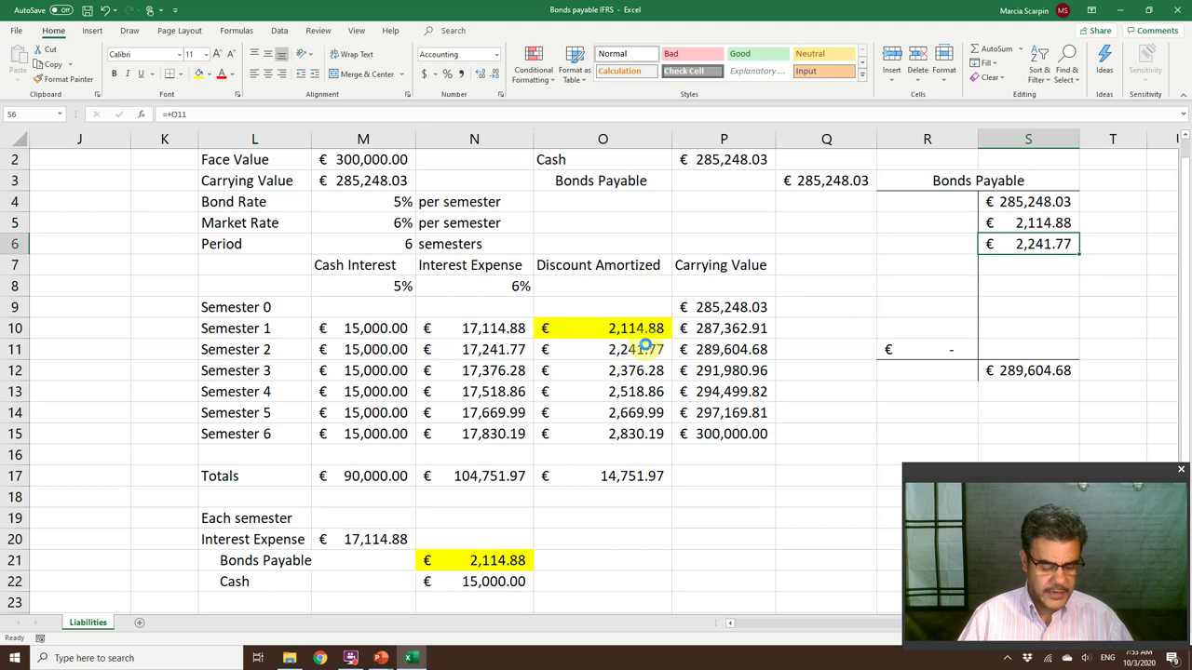
key(ctrl+c)
key(shift+Down)
key(shift+Down)
key(shift+Down)
key(shift+Down)
key(ctrl+v)
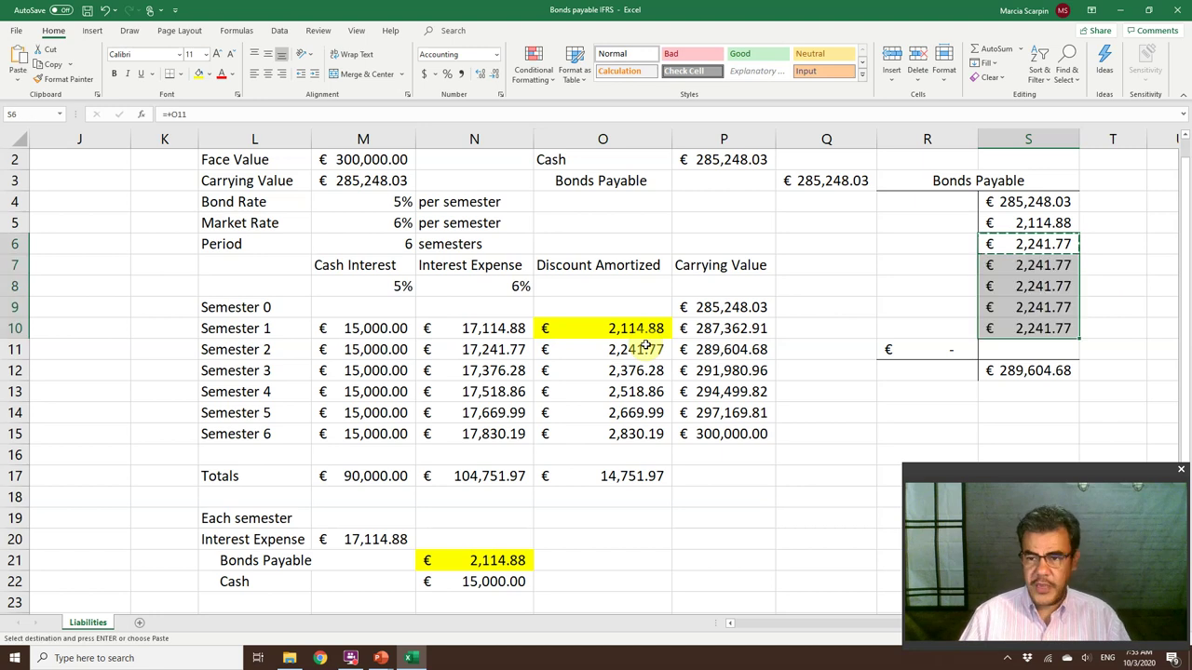
key(Return)
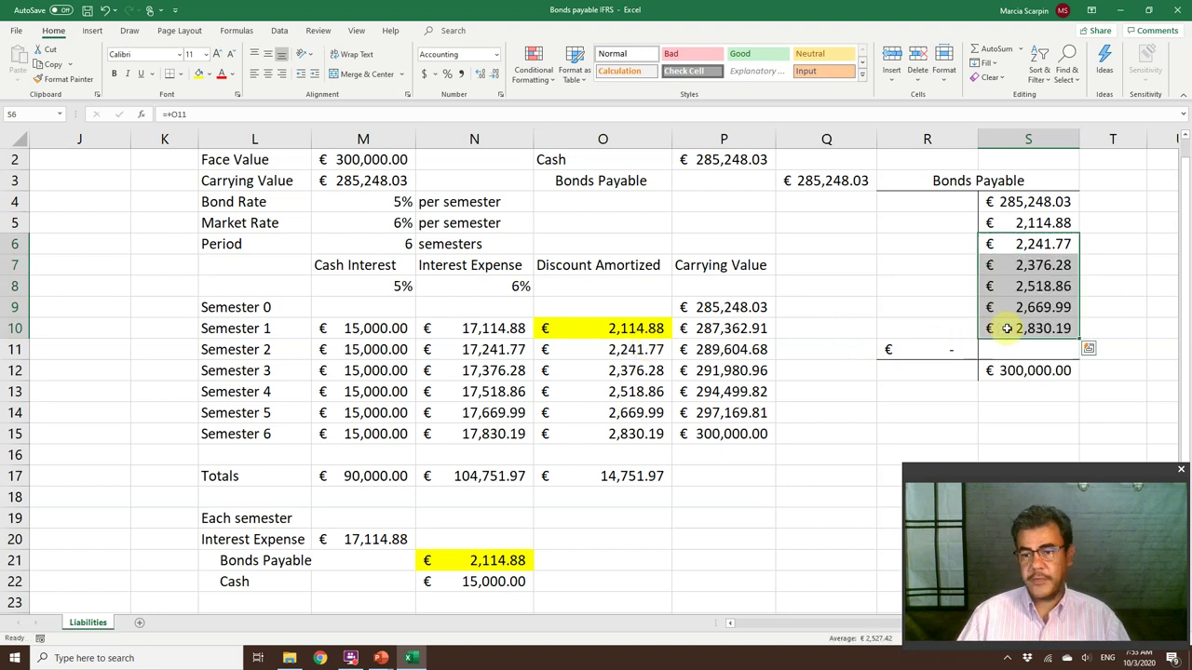
click(991, 336)
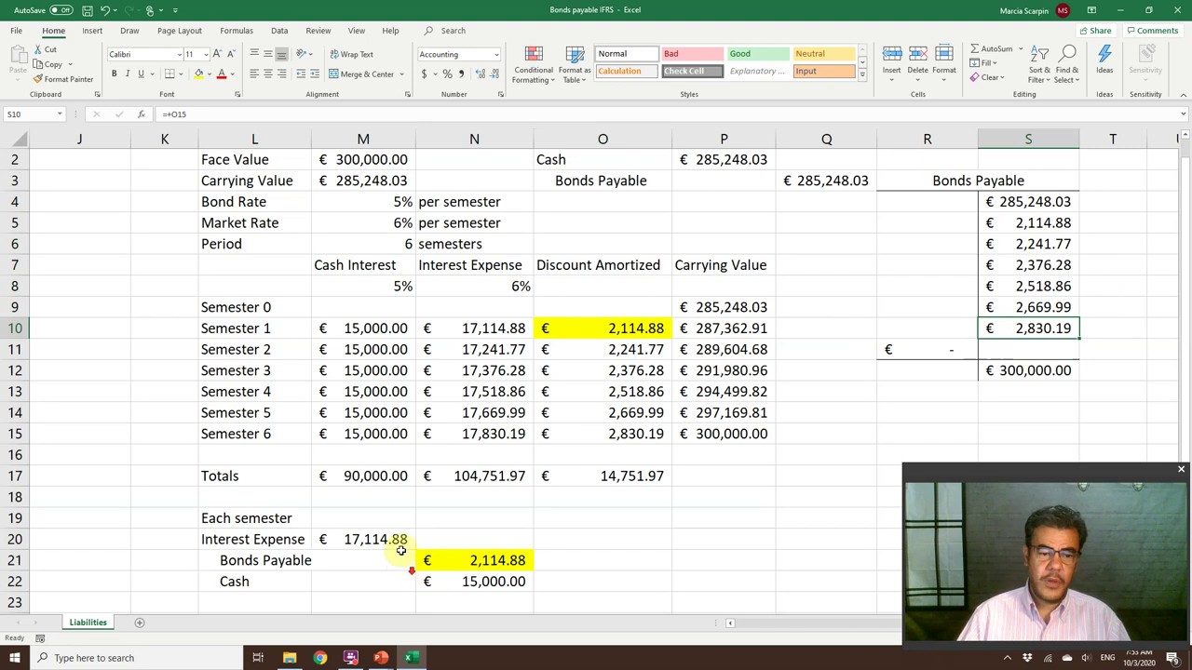
- Link the Bonds Payable debit in M25 of the Maturity Date entry to the face value in M2
scroll(277, 471, down, 1)
drag(276, 470, 450, 524)
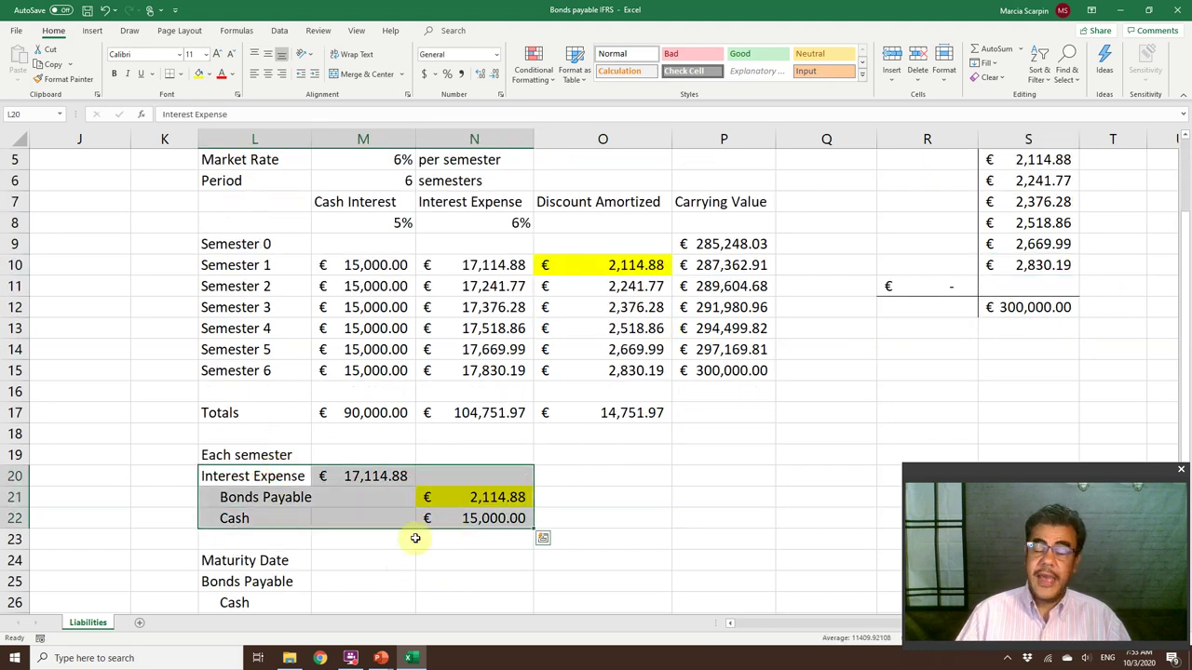
click(409, 572)
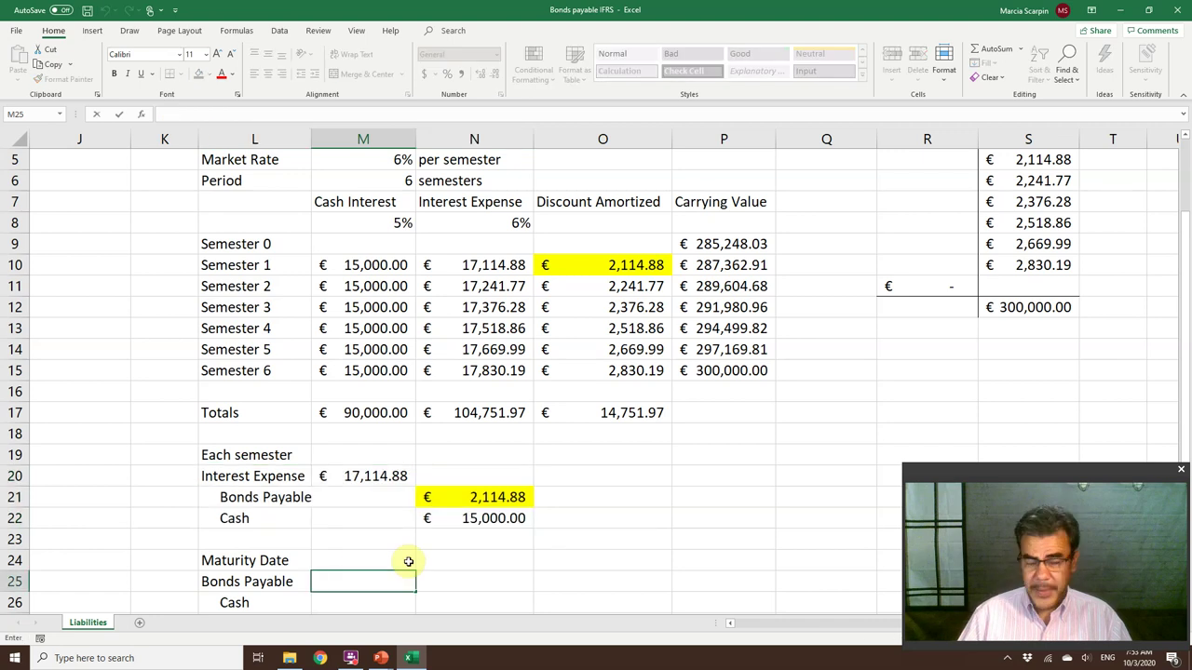
text(+)
scroll(382, 304, up, 2)
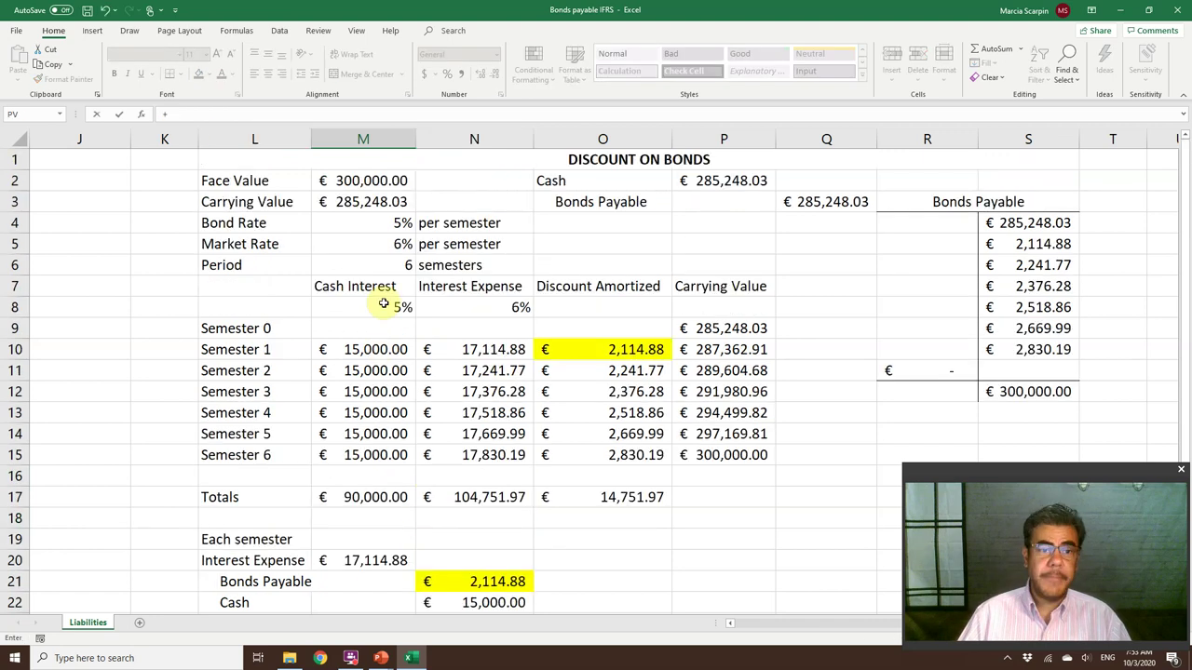
click(359, 185)
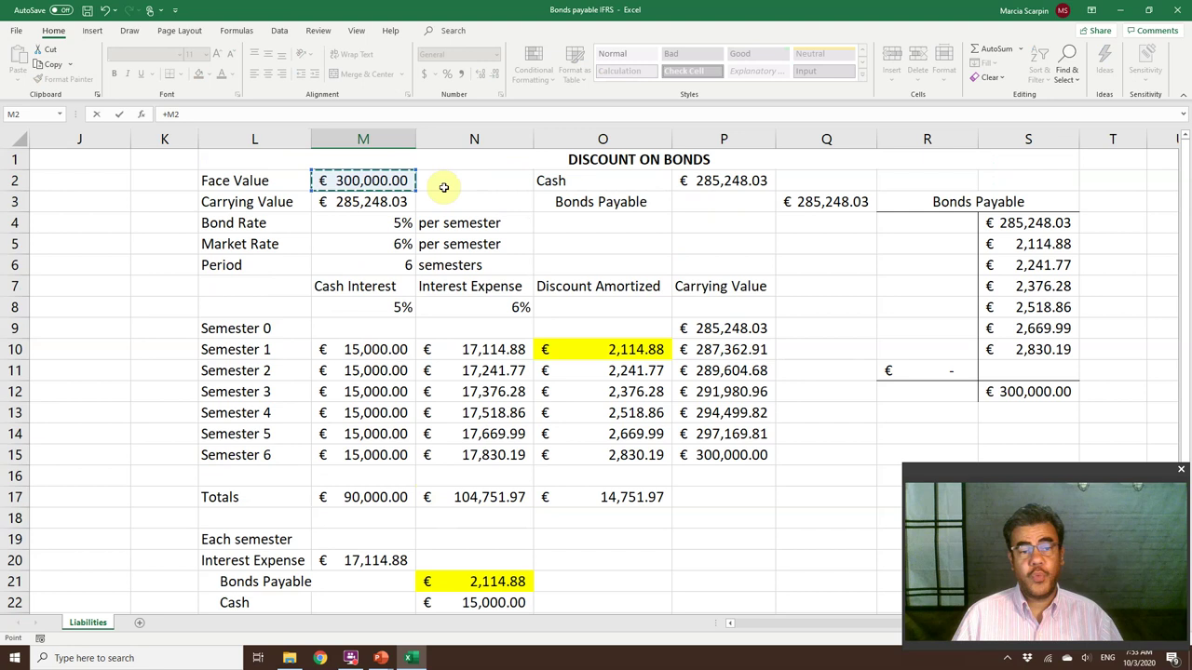
key(Return)
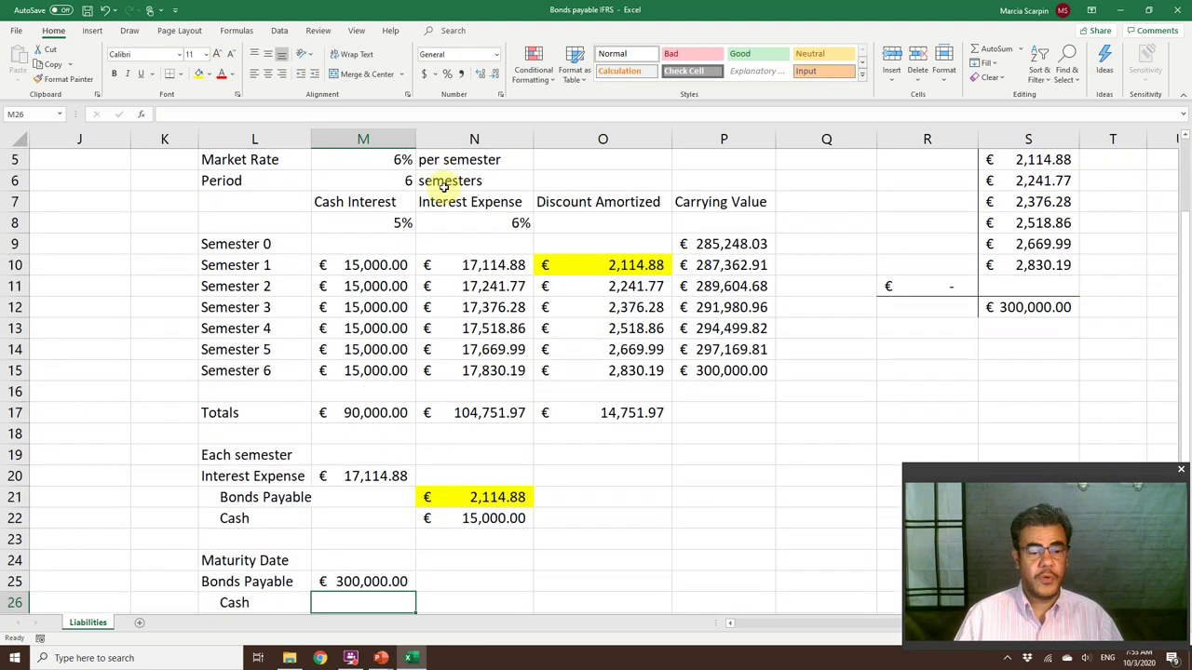
- Link the Cash credit in N26 of the Maturity Date entry to the Bonds Payable debit in M25
key(Right)
text(+)
key(Left)
key(Up)
key(Return)
- Post the maturity debit to the Bonds Payable T-account by linking R11 to M25, and check the closing balance in S12
scroll(1024, 186, up, 1)
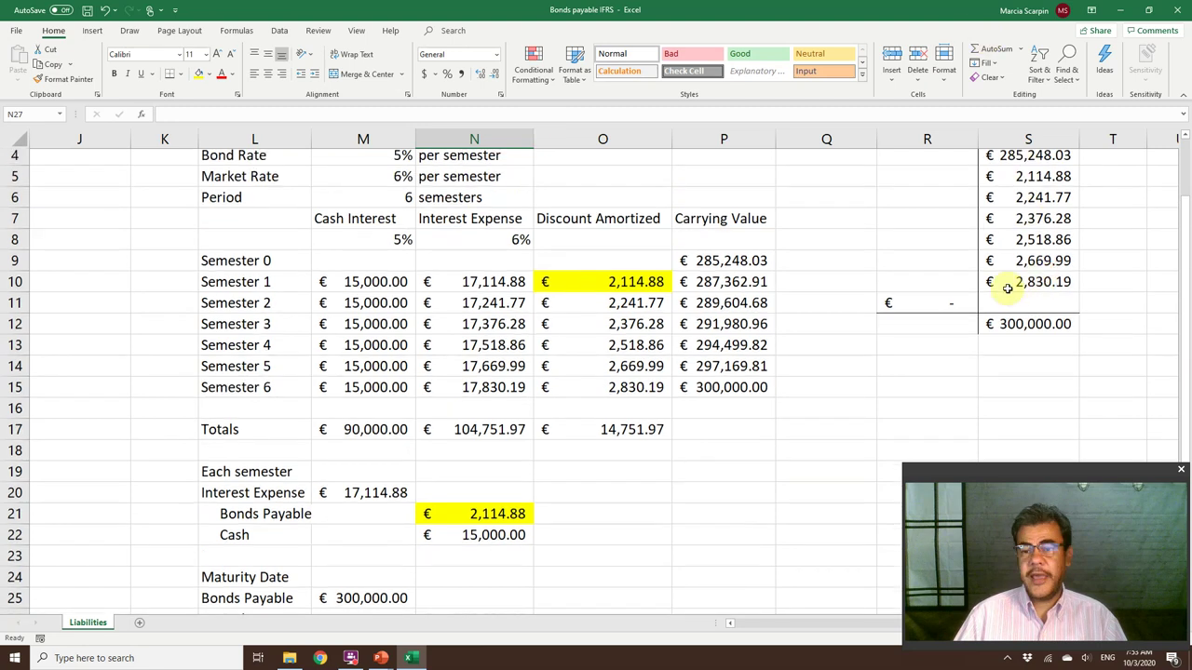
scroll(935, 306, up, 1)
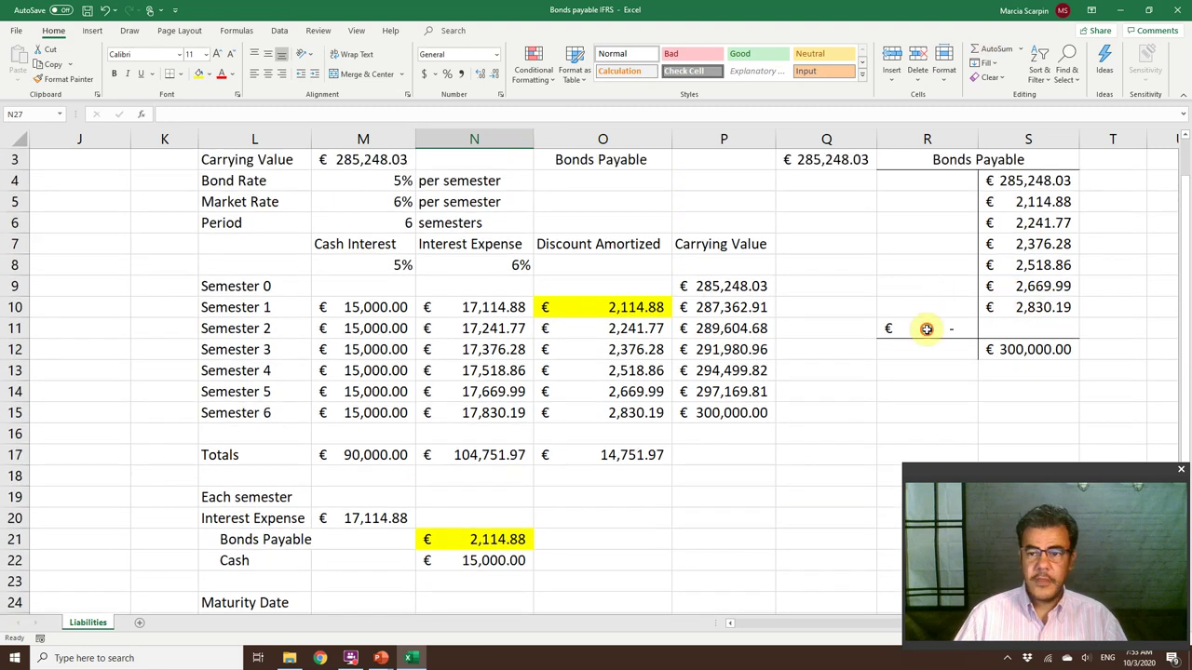
click(926, 329)
text(+)
scroll(406, 361, down, 1)
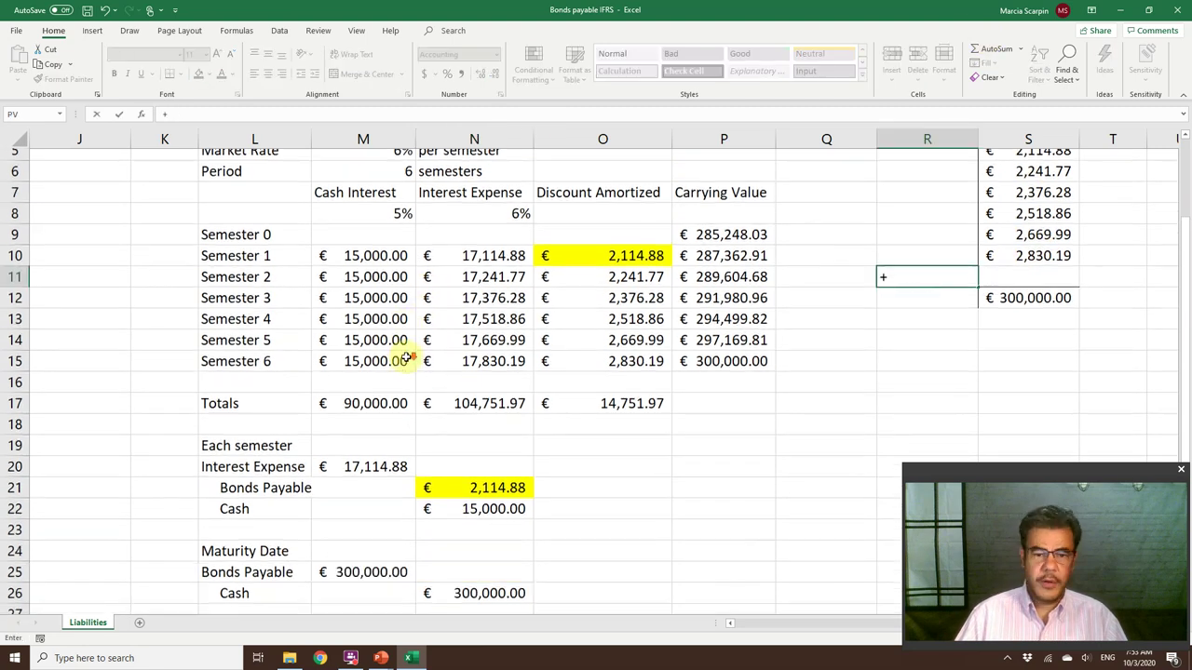
scroll(406, 360, down, 2)
click(385, 496)
key(Return)
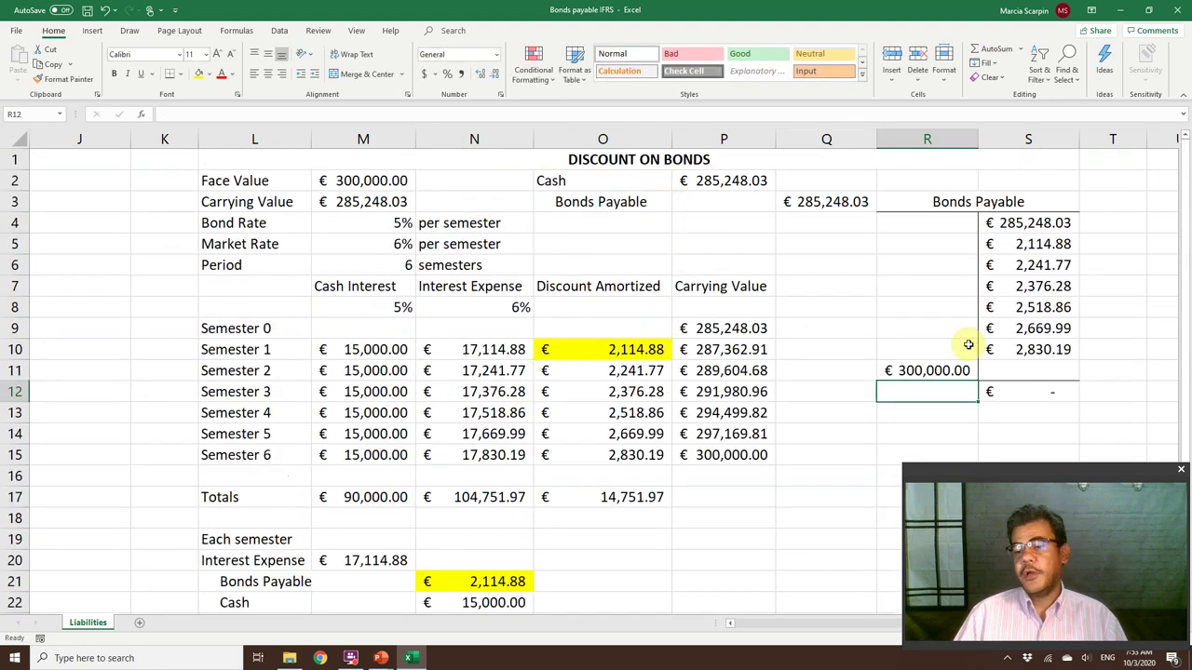
click(1019, 404)
click(1016, 391)
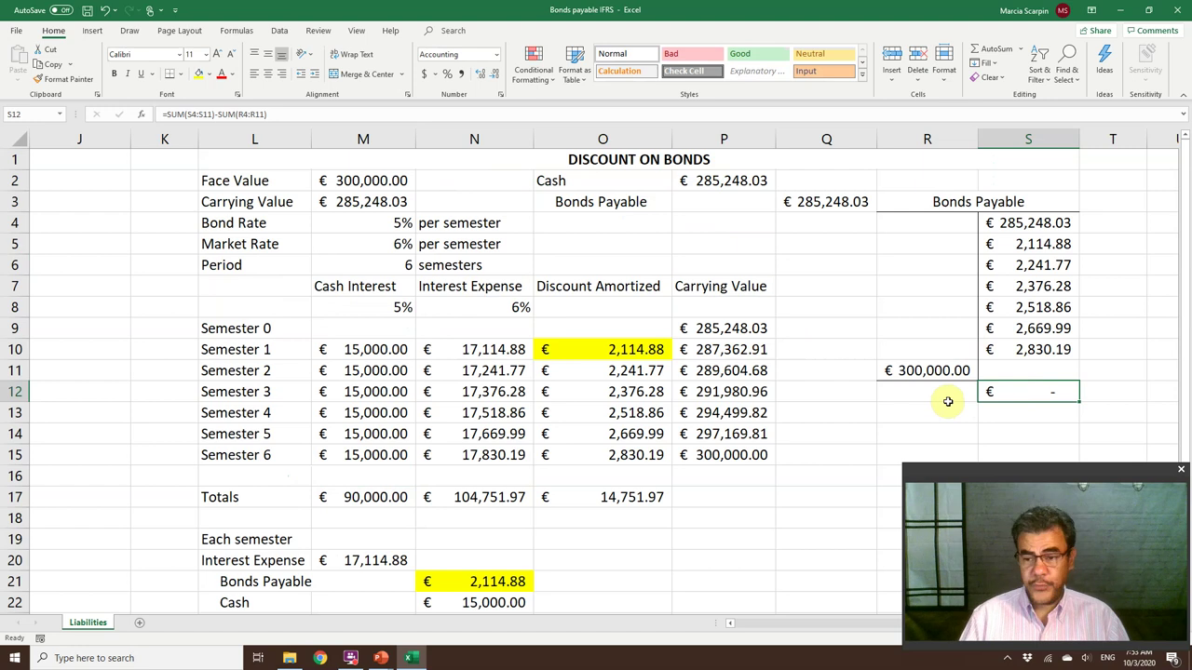
- Compare the bond and market rates of the Premium on Bonds section with those of the Discount on Bonds section
key(Home)
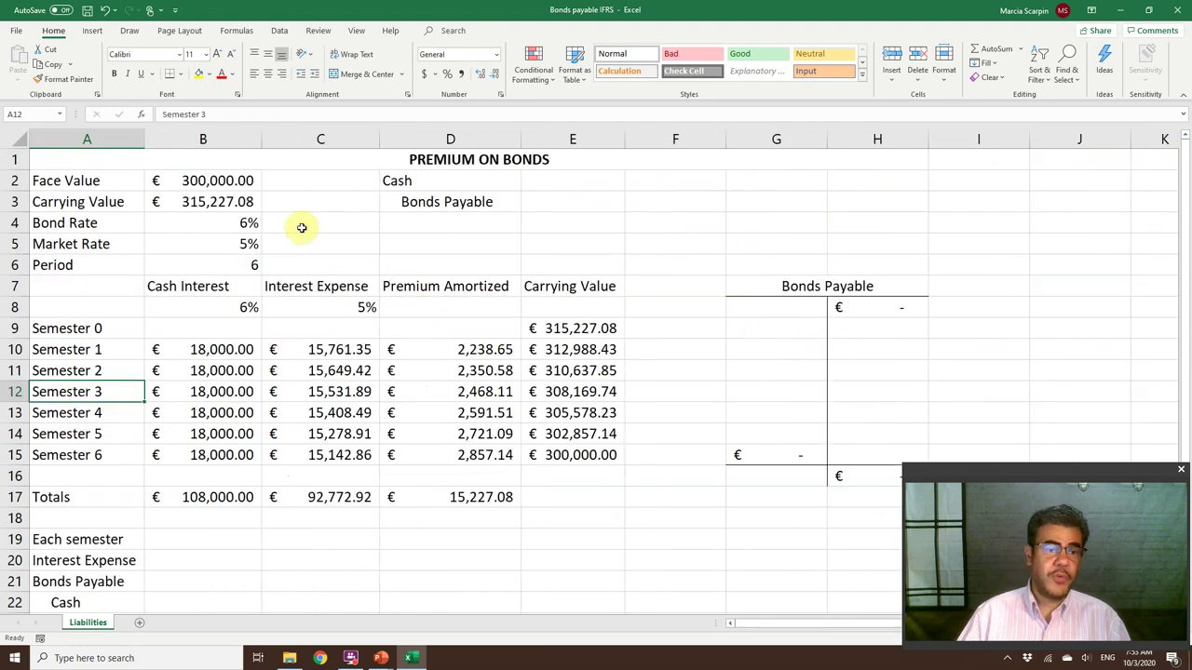
double_click(247, 225)
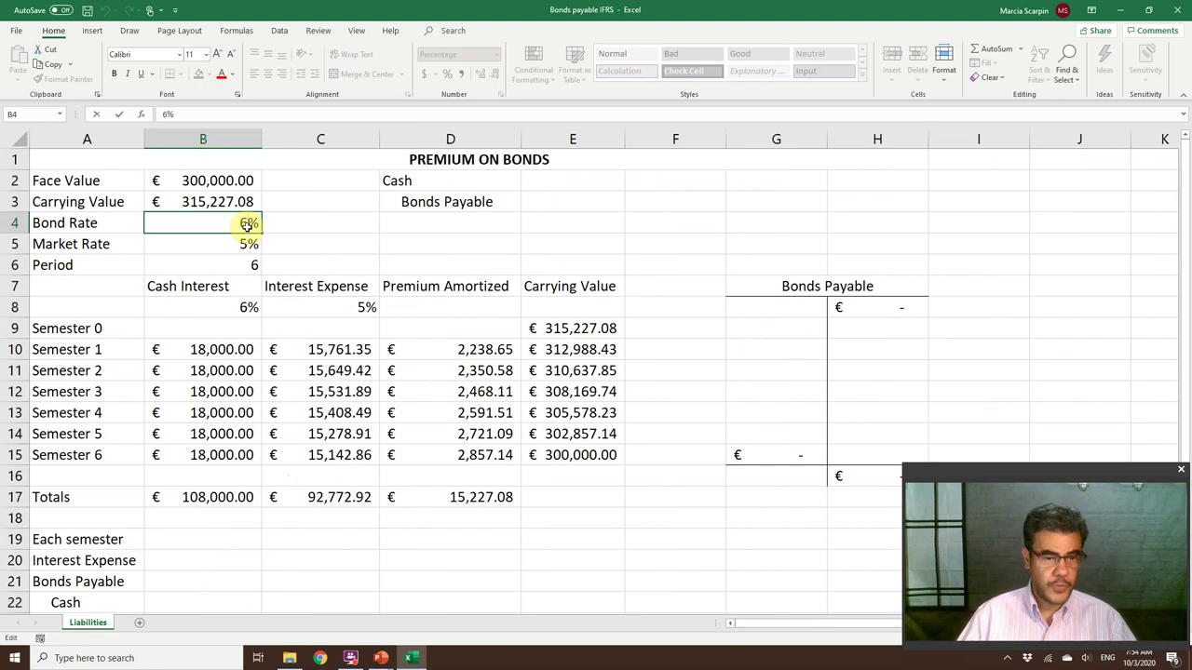
key(Escape)
click(283, 211)
key(Right)
key(Right)
key(Right)
key(Right)
key(Right)
key(Right)
key(Right)
key(Right)
key(Right)
key(Right)
key(Right)
key(Right)
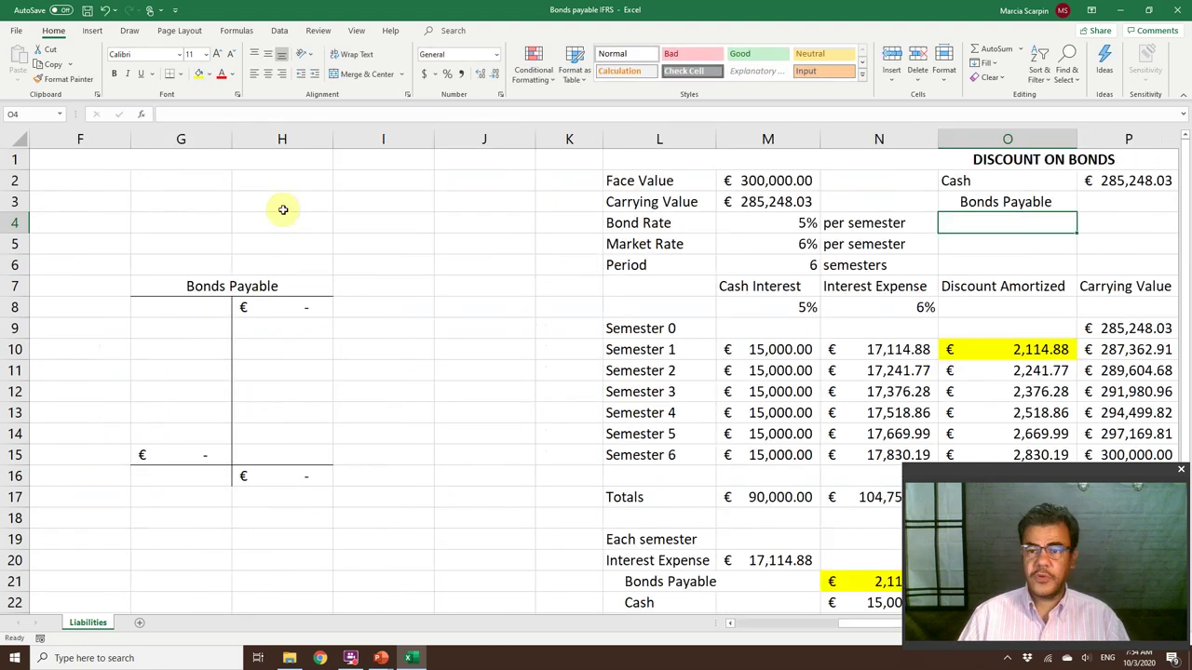
key(Left)
key(Left)
key(Left)
key(Left)
key(Left)
key(Left)
key(Left)
key(Left)
key(Left)
key(Left)
key(Left)
key(Left)
key(Left)
- Set the market rate in B5 of the Premium on Bonds section to 6%
key(Down)
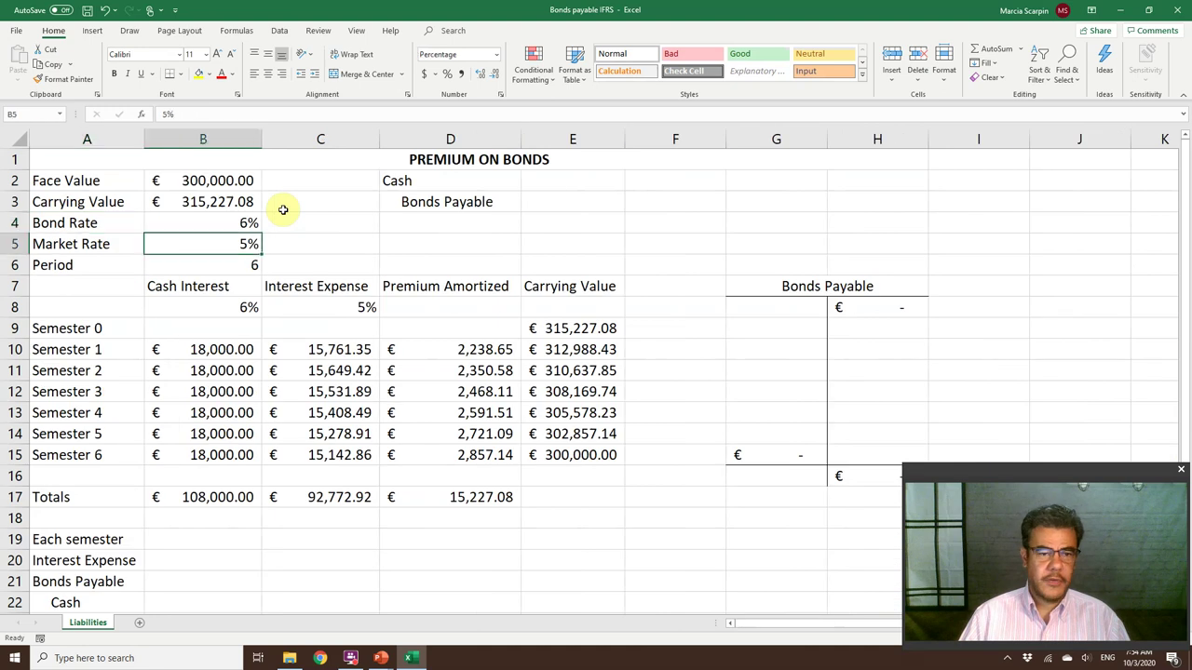
text(6)
key(Return)
- Copy the "per semester" and "semesters" labels from N4:N6 to C4:C6, beside the premium bond's rates and period
key(Right)
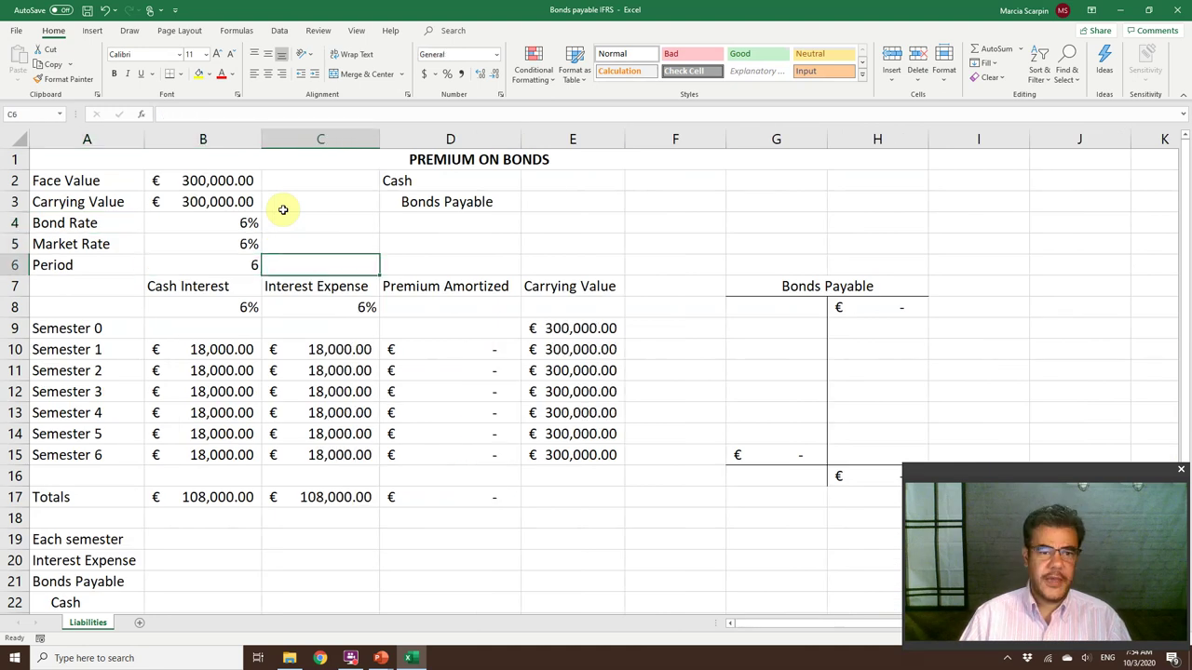
key(Right)
key(Right)
key(Right)
key(Right)
key(Right)
key(Right)
key(Right)
key(Right)
key(Right)
key(Right)
key(Right)
key(Right)
key(Up)
key(Left)
key(Up)
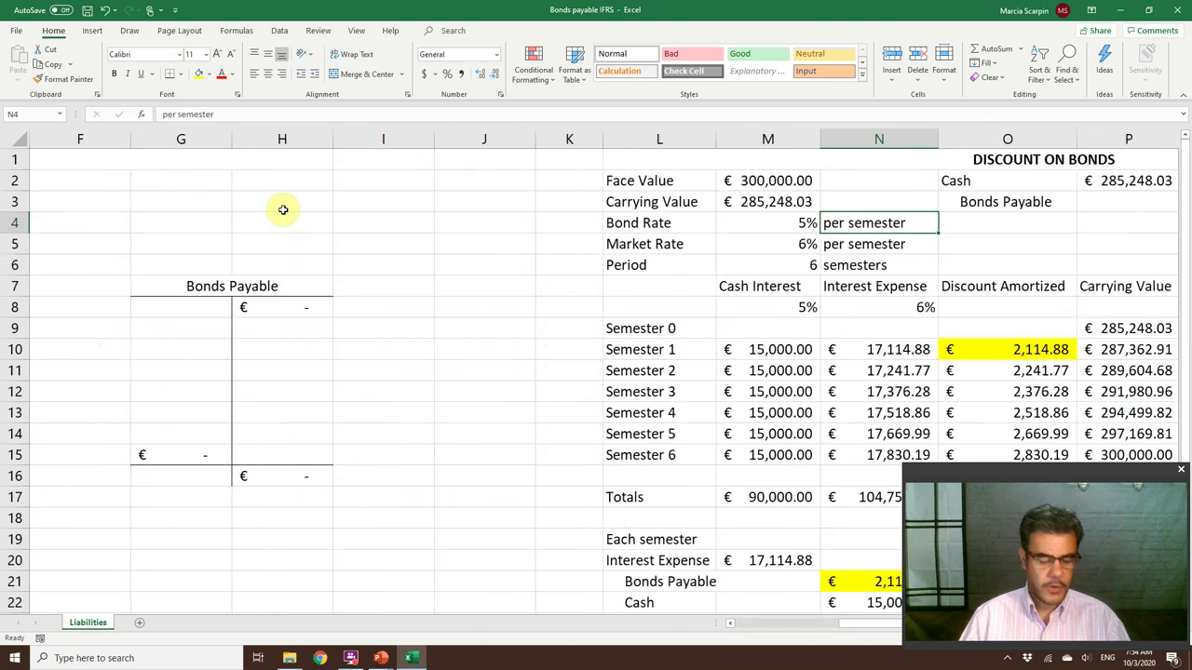
key(shift+Down)
key(ctrl+c)
key(Left)
key(Left)
key(Left)
key(Left)
key(Left)
key(Left)
key(Left)
key(Left)
key(Left)
key(Left)
key(Left)
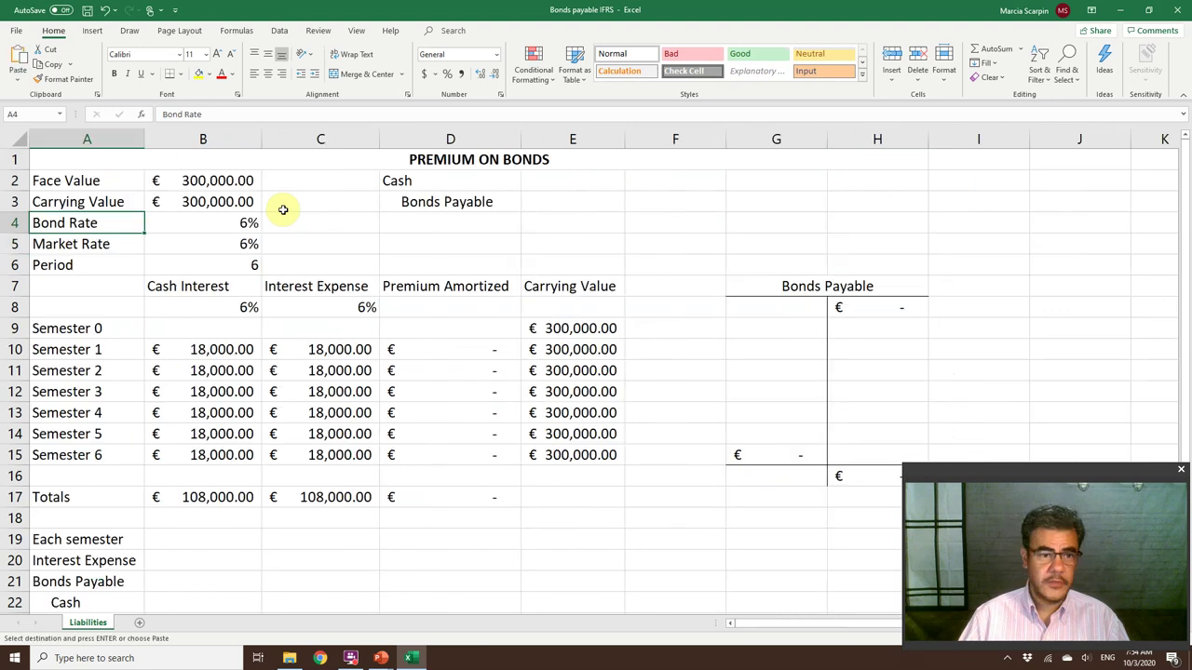
key(Return)
- Move the premium section's Bonds Payable T-account from G7:H16 up to start at G3
click(793, 287)
shift+click(840, 479)
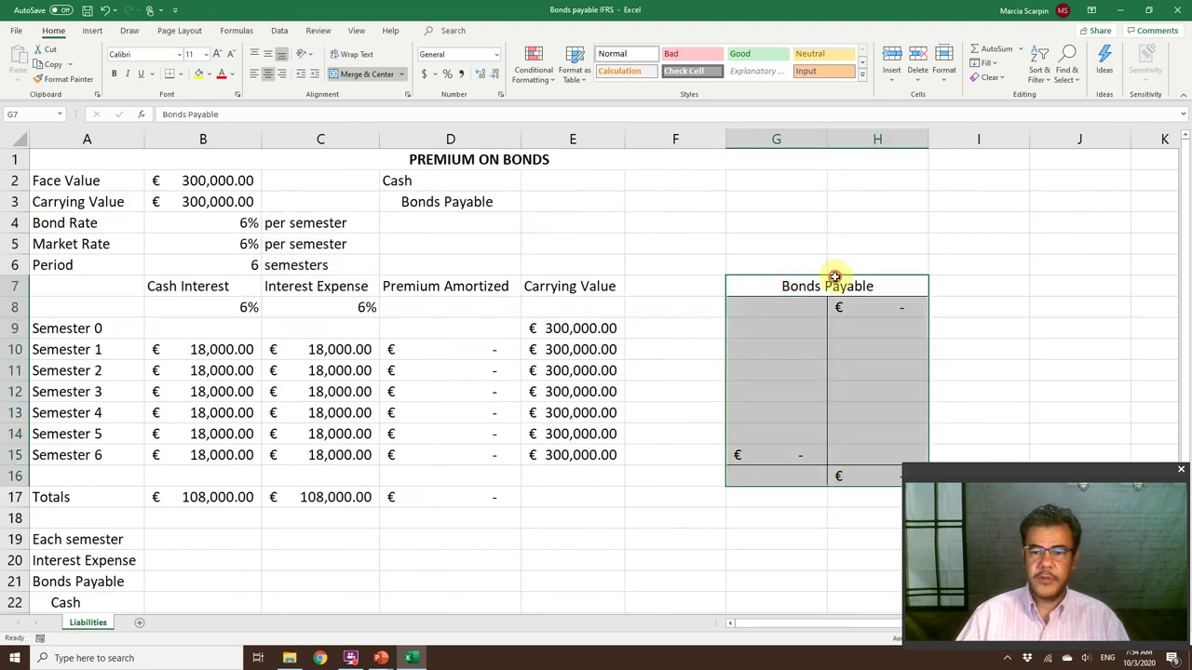
click(828, 286)
drag(824, 475, 743, 211)
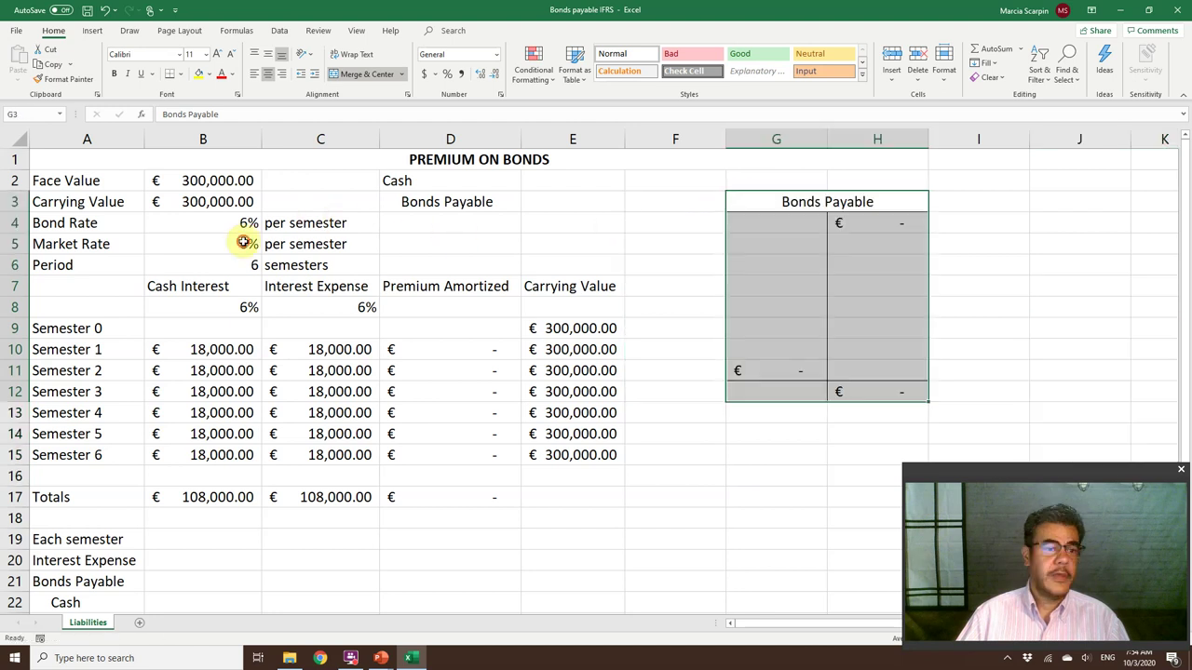
key(Left)
key(Left)
key(Left)
key(Left)
key(Left)
key(Down)
key(Down)
key(ctrl+Right)
key(ctrl+Right)
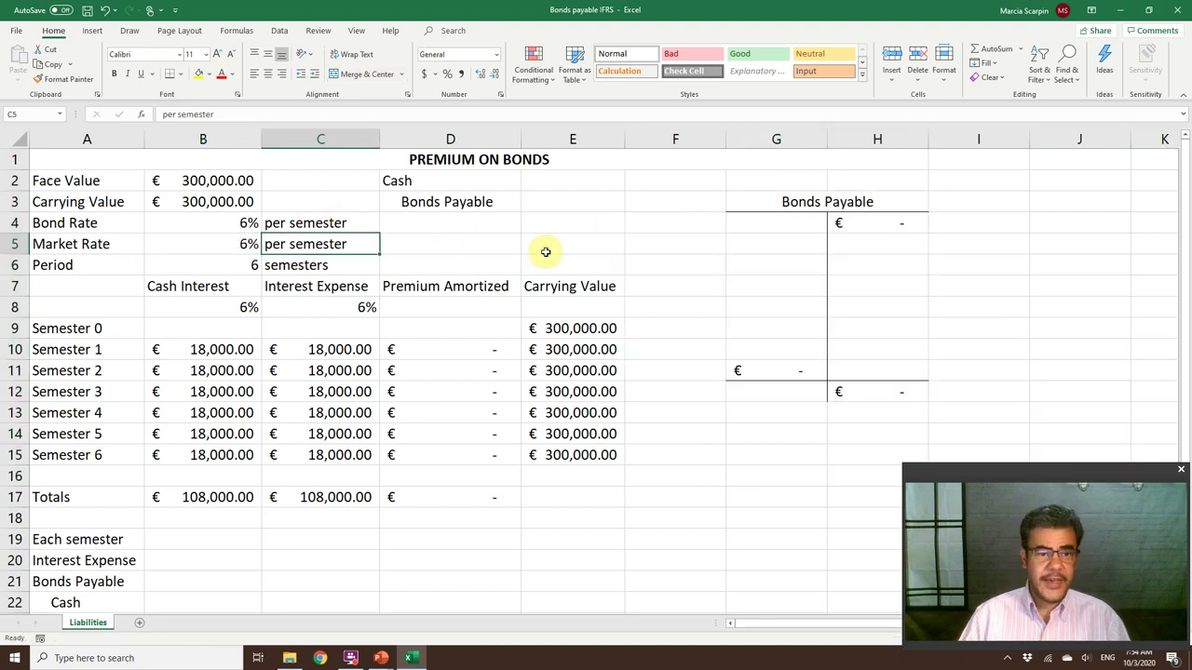
key(ctrl+Right)
key(Home)
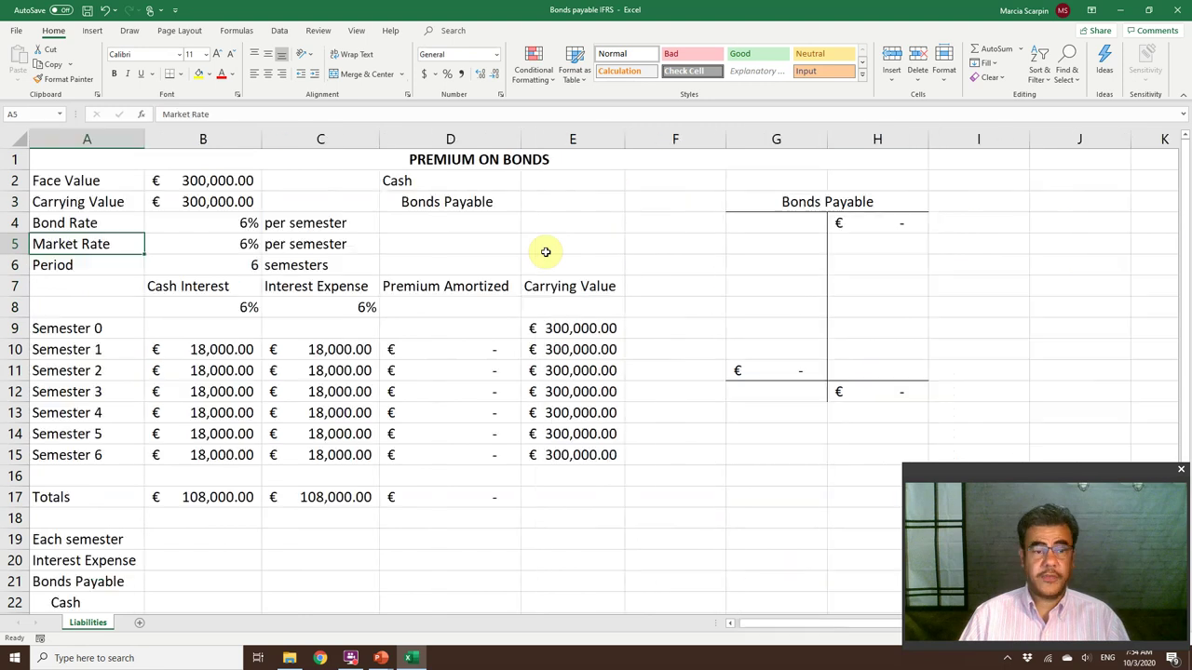
- Review the face and carrying values in B2:B3, and set the market rate in B5 to 8%
key(Right)
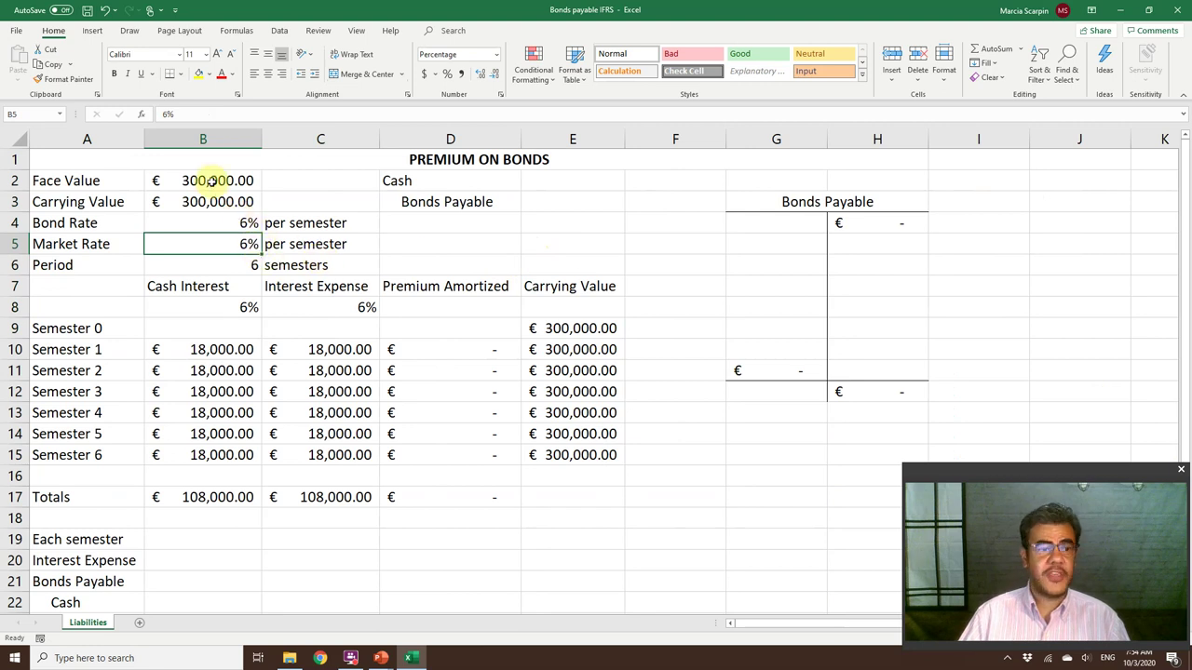
mouse_move(215, 201)
mouse_down()
mouse_move(232, 166)
mouse_move(226, 199)
mouse_up()
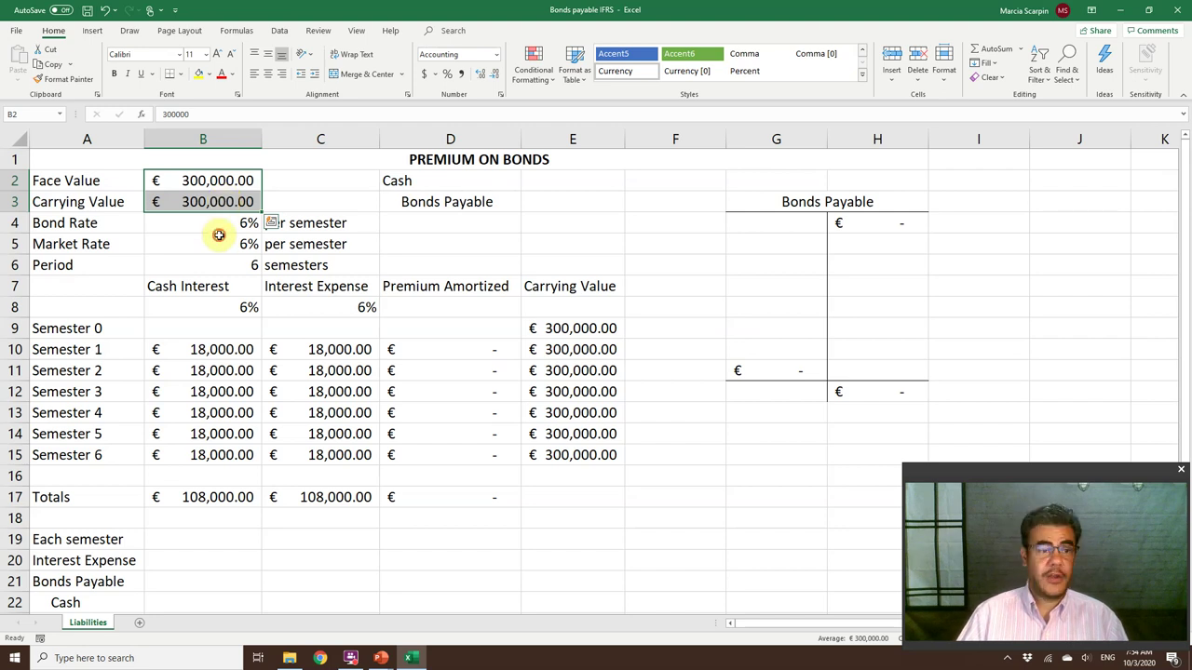
click(219, 237)
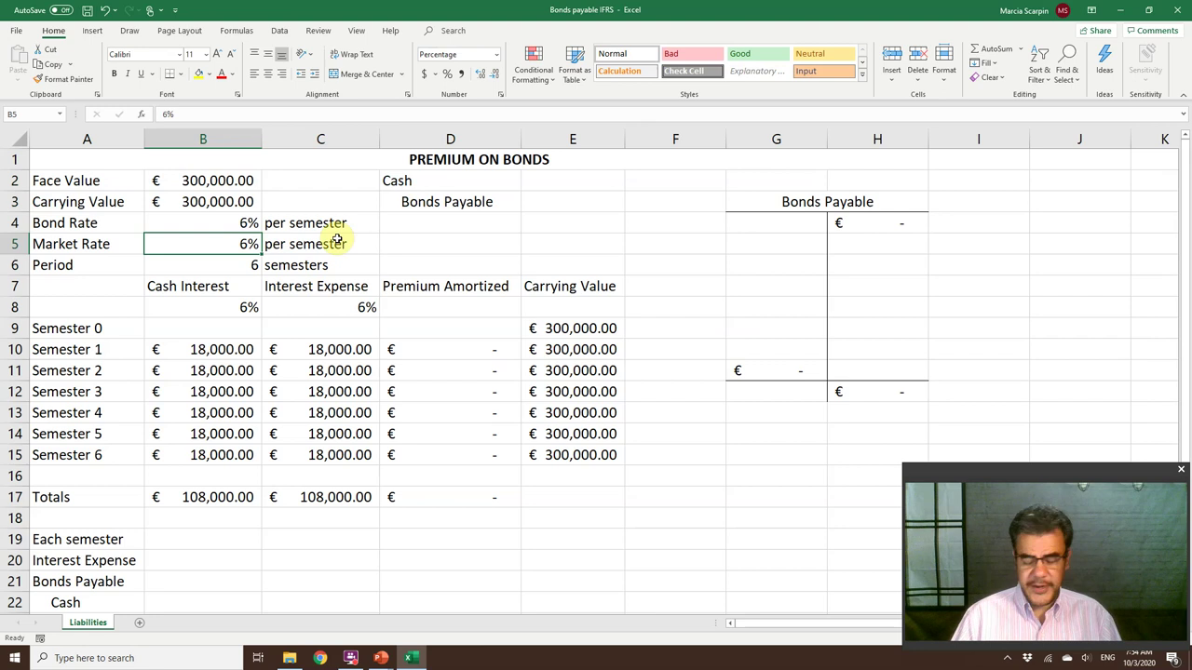
text(8)
key(Return)
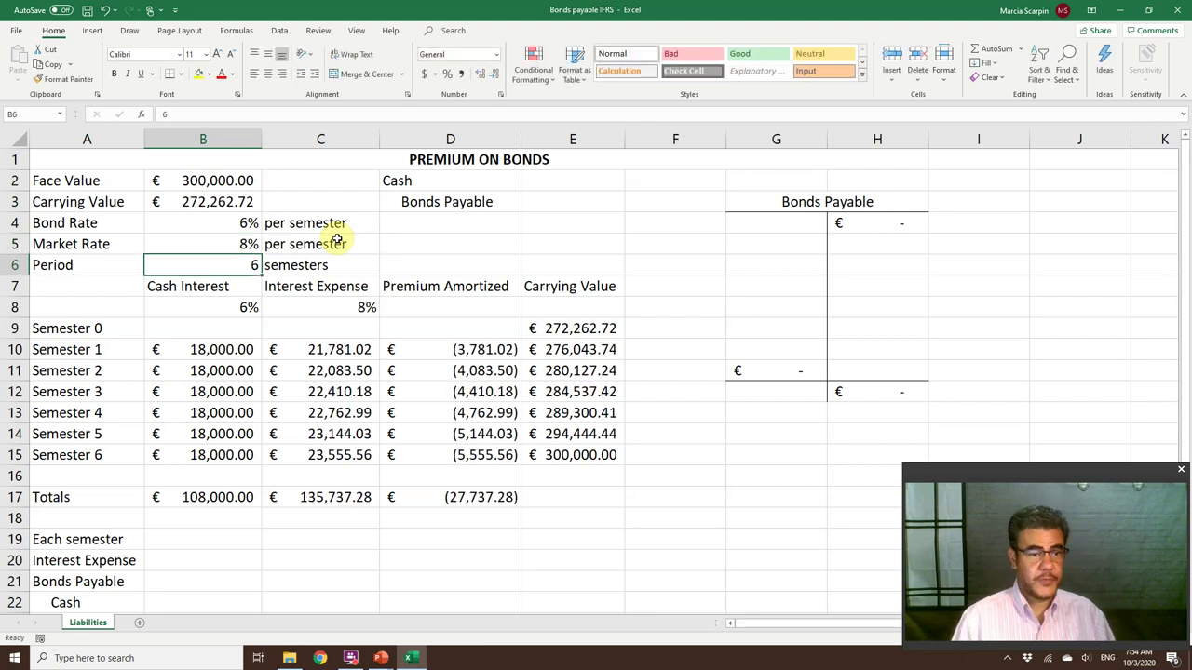
- Set the premium bond's market rate in B5 to 4%
key(Up)
text(4)
key(Return)
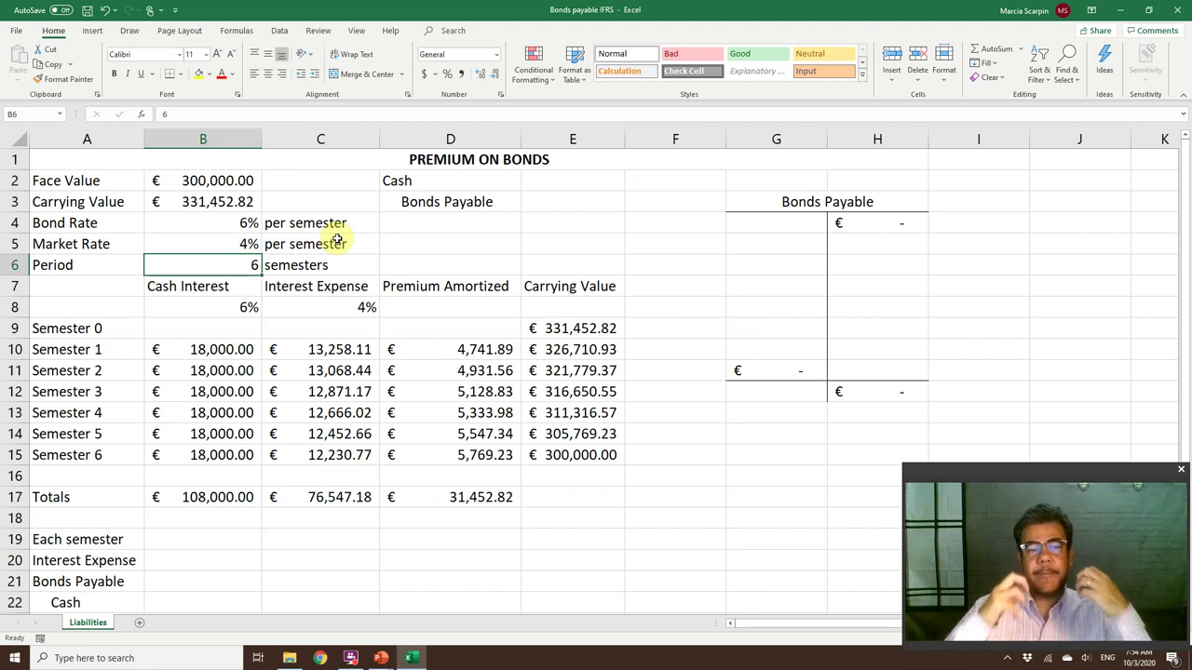
- Record the bond issuance by linking the Cash debit in E2 and the Bonds Payable credit in F3 to the carrying value in B3
click(570, 183)
text(+)
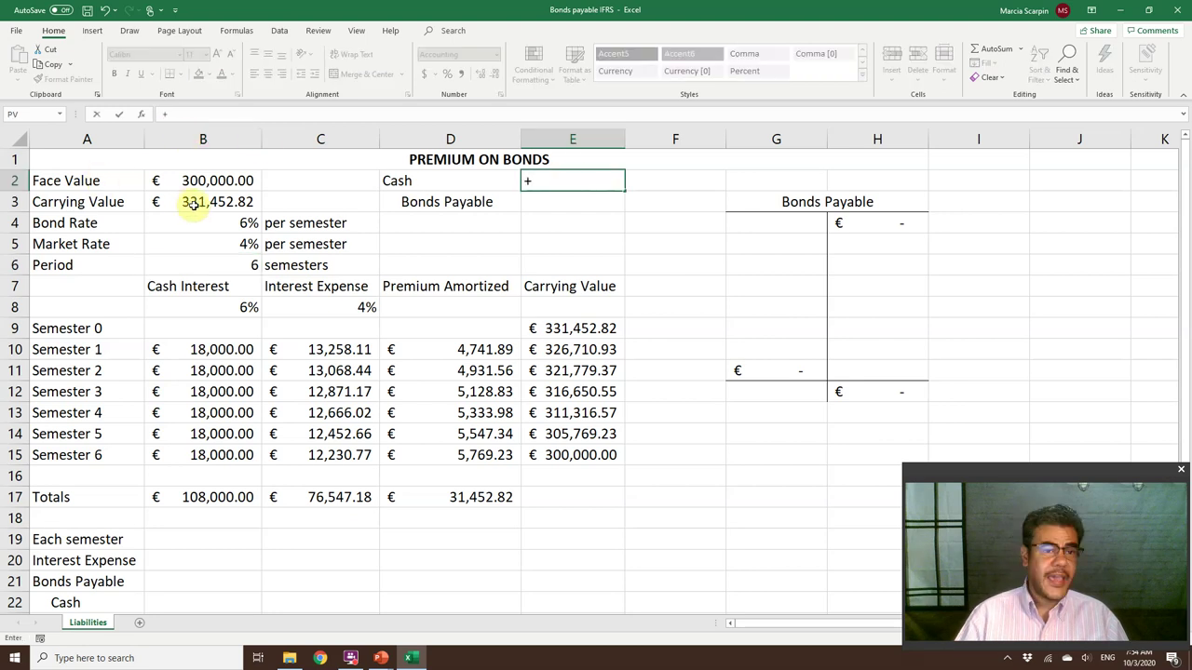
click(191, 203)
key(Return)
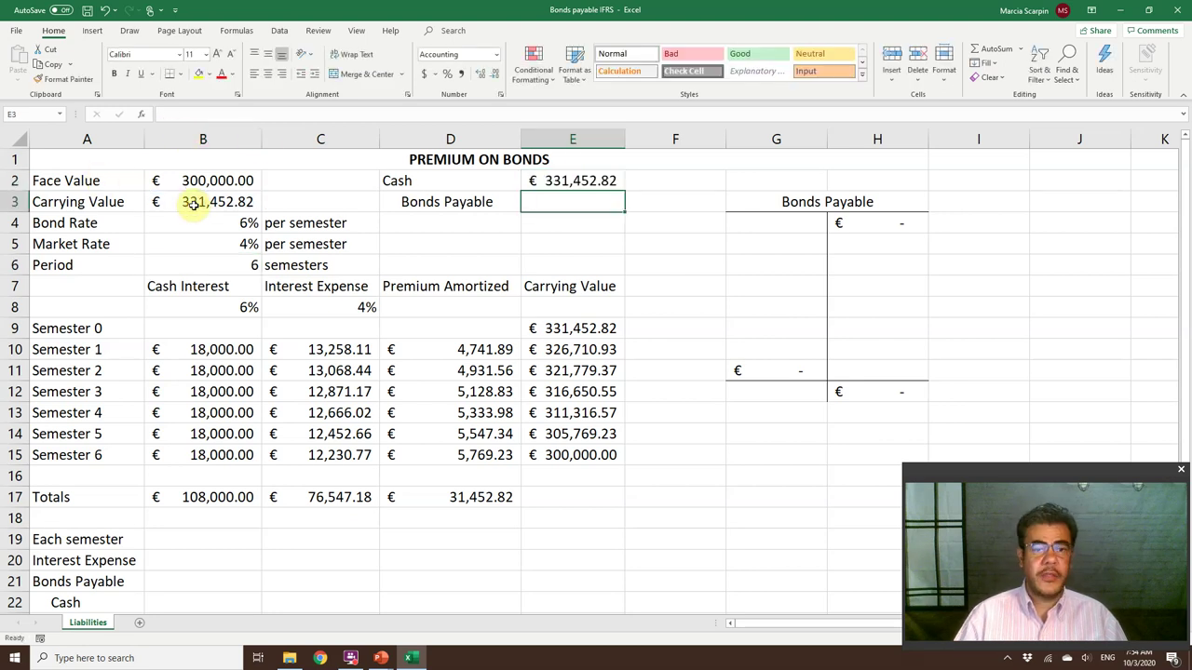
text(+)
click(191, 203)
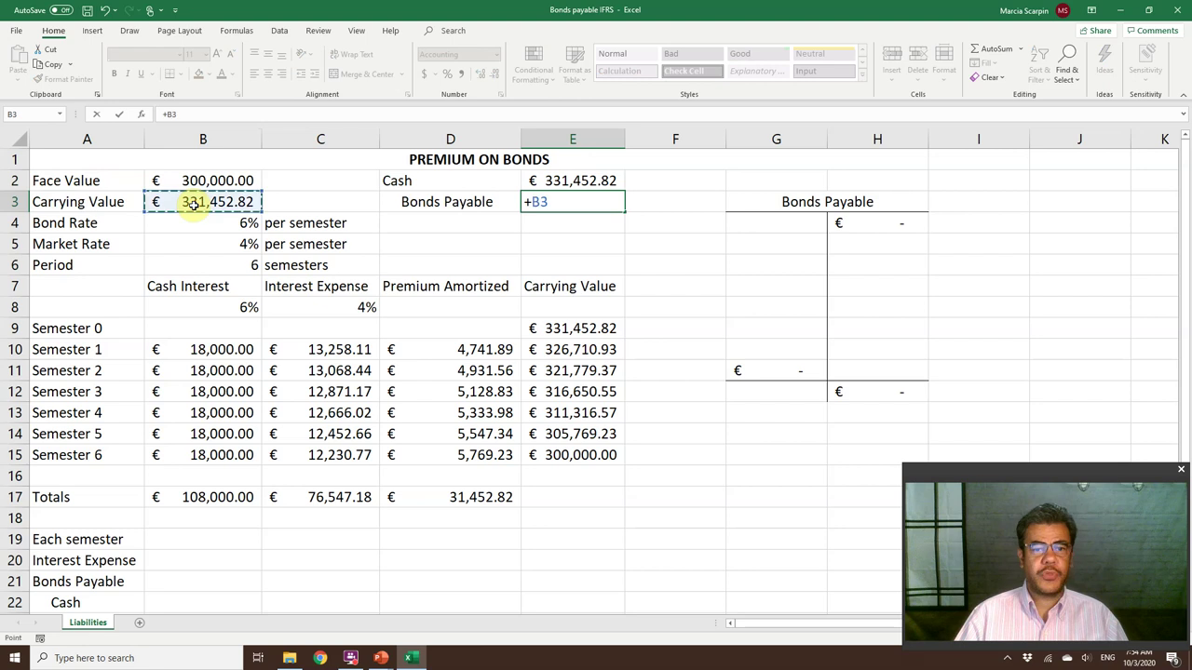
key(Escape)
key(Right)
text(+)
click(191, 203)
key(Return)
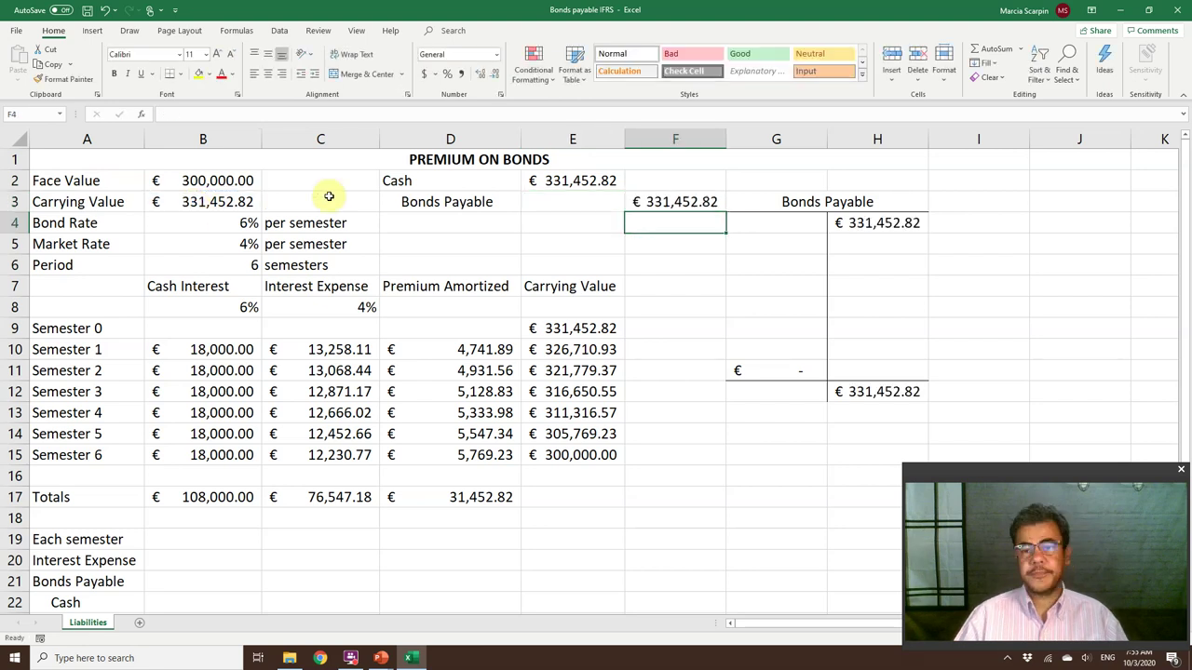
- Examine the premium section's Bonds Payable T-account, its opening credit in H4 and the empty debit cells, against the face value in B2
double_click(884, 223)
click(882, 263)
click(219, 182)
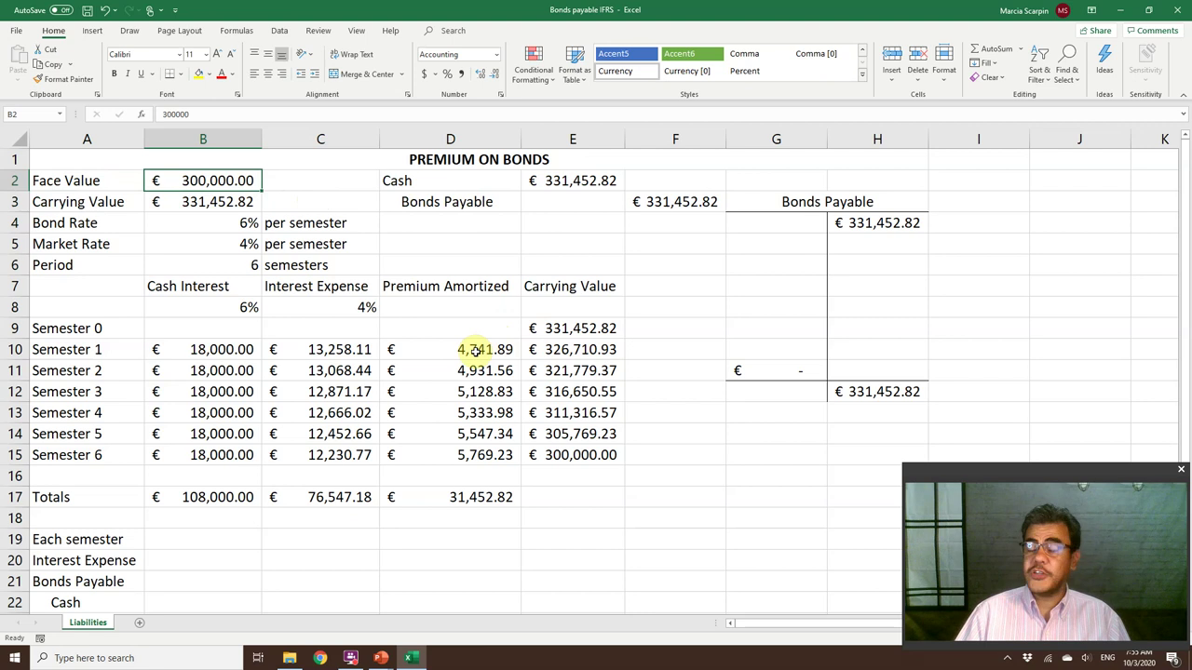
click(811, 238)
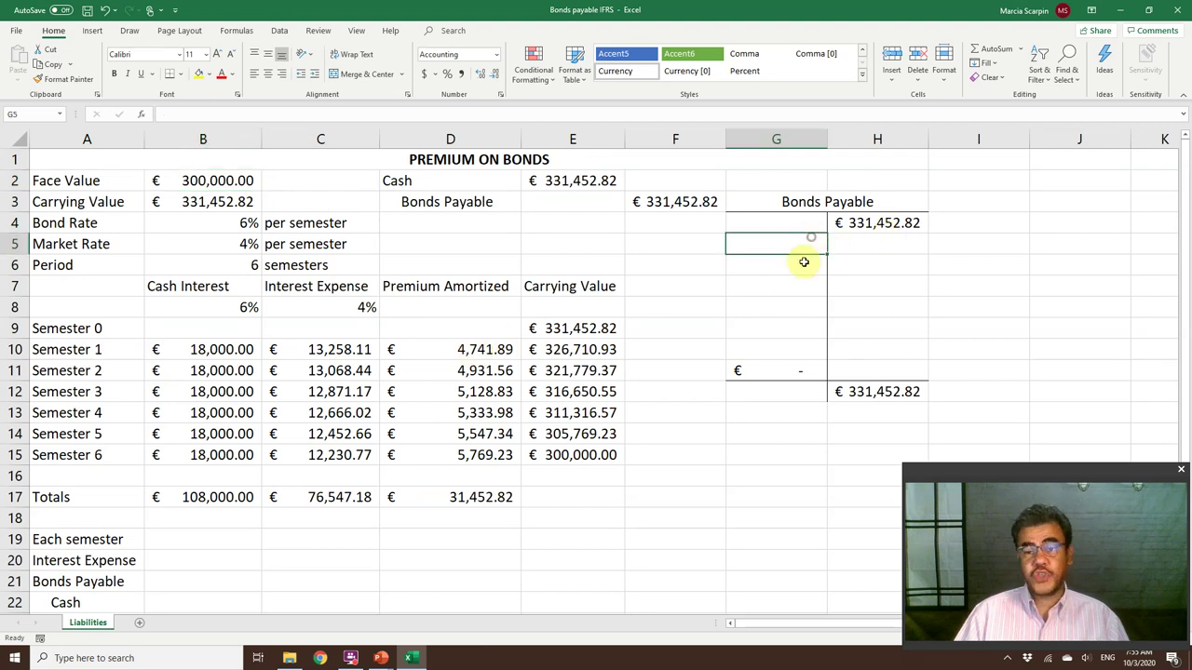
drag(797, 279, 799, 351)
click(800, 351)
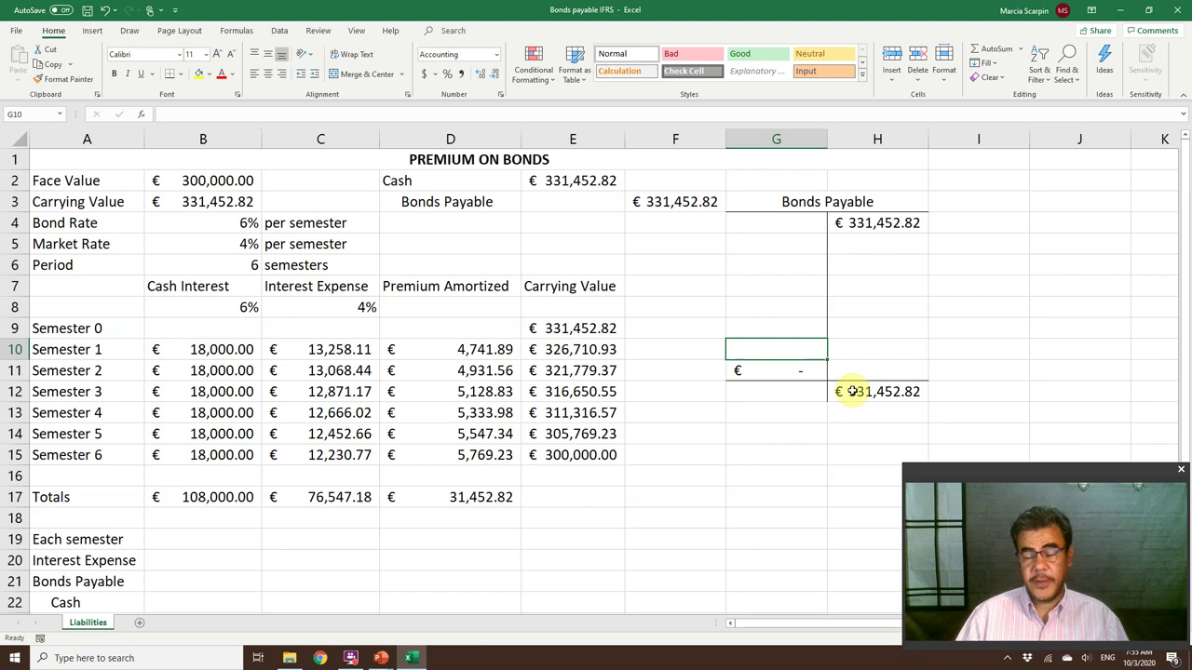
- Compare with the Discount on Bonds section by examining its face value in M2 and the semester amortization credits in its T-account
key(Right)
key(Right)
key(Right)
key(Right)
key(Right)
key(Right)
key(Right)
key(Right)
key(Right)
key(Right)
key(Right)
key(Right)
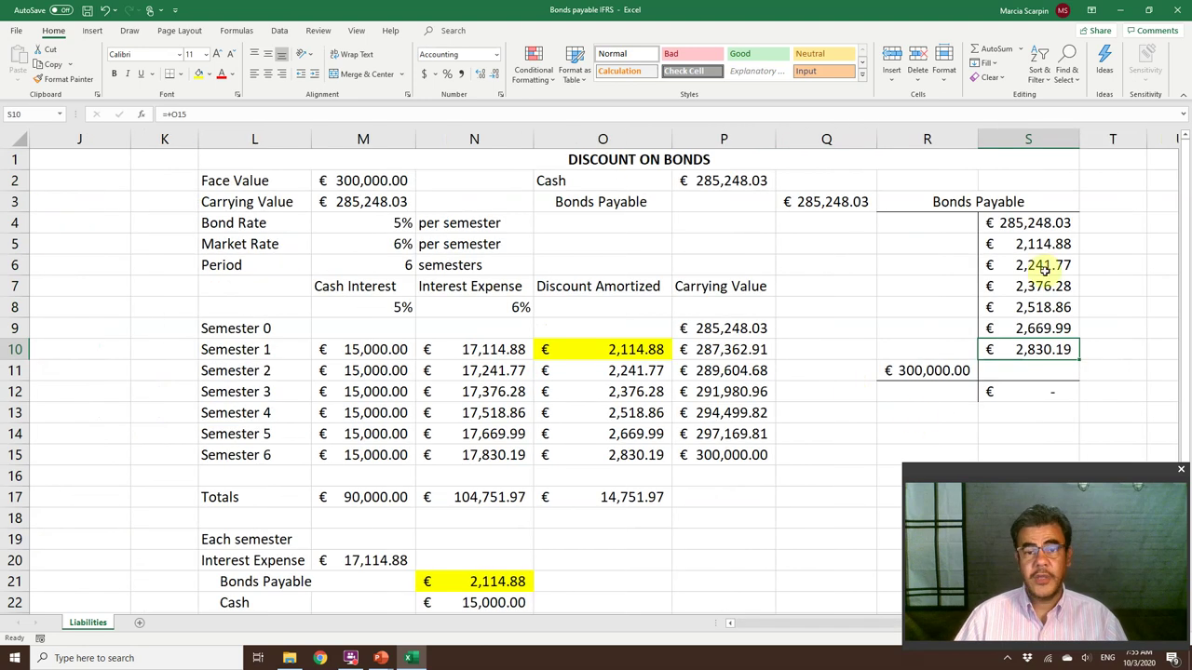
click(389, 193)
click(389, 181)
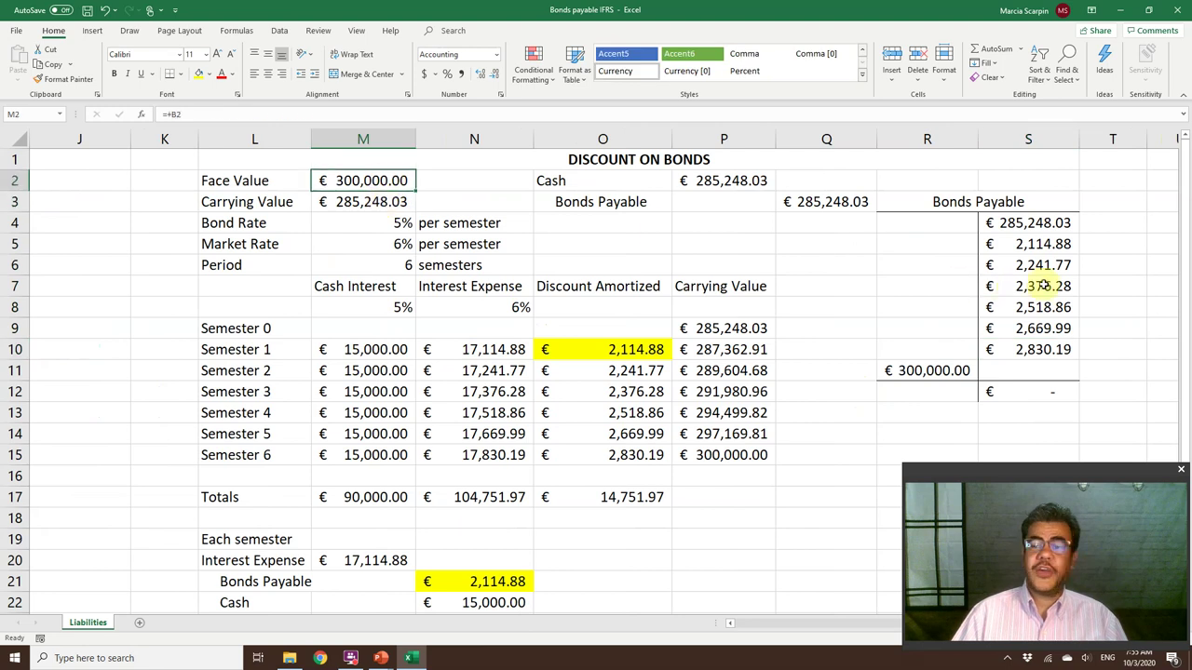
drag(1030, 250, 1034, 348)
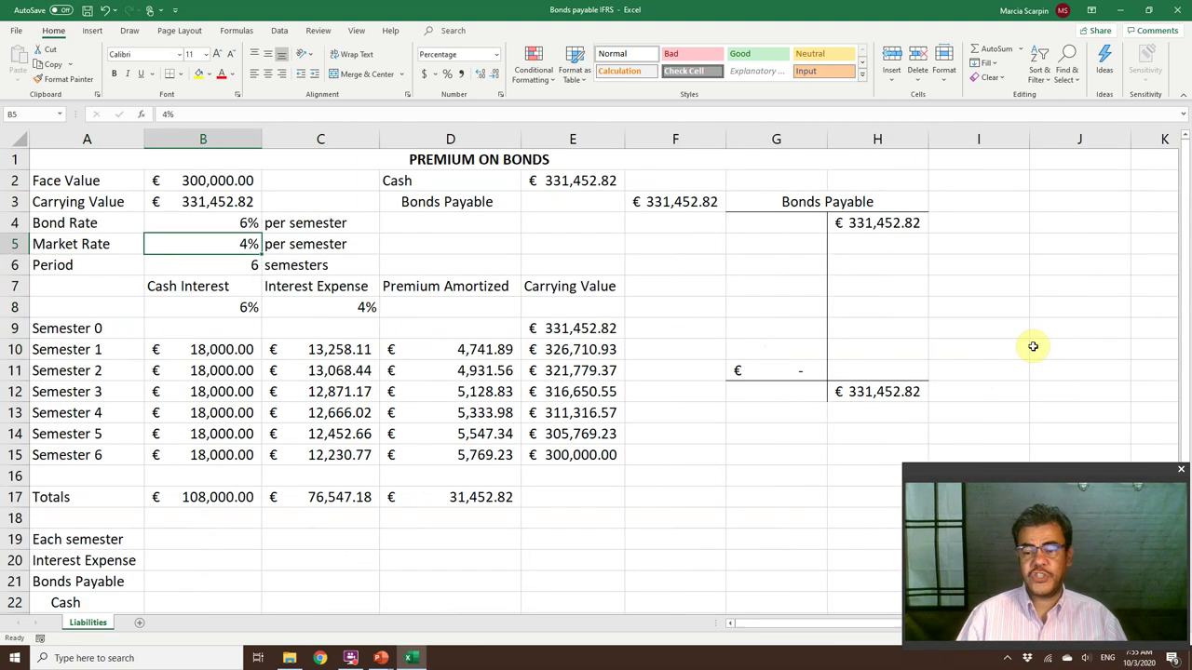
- Review the premium bond's rates and the first rows of its amortization schedule, from cash interest to carrying value
key(Right)
key(Right)
key(Right)
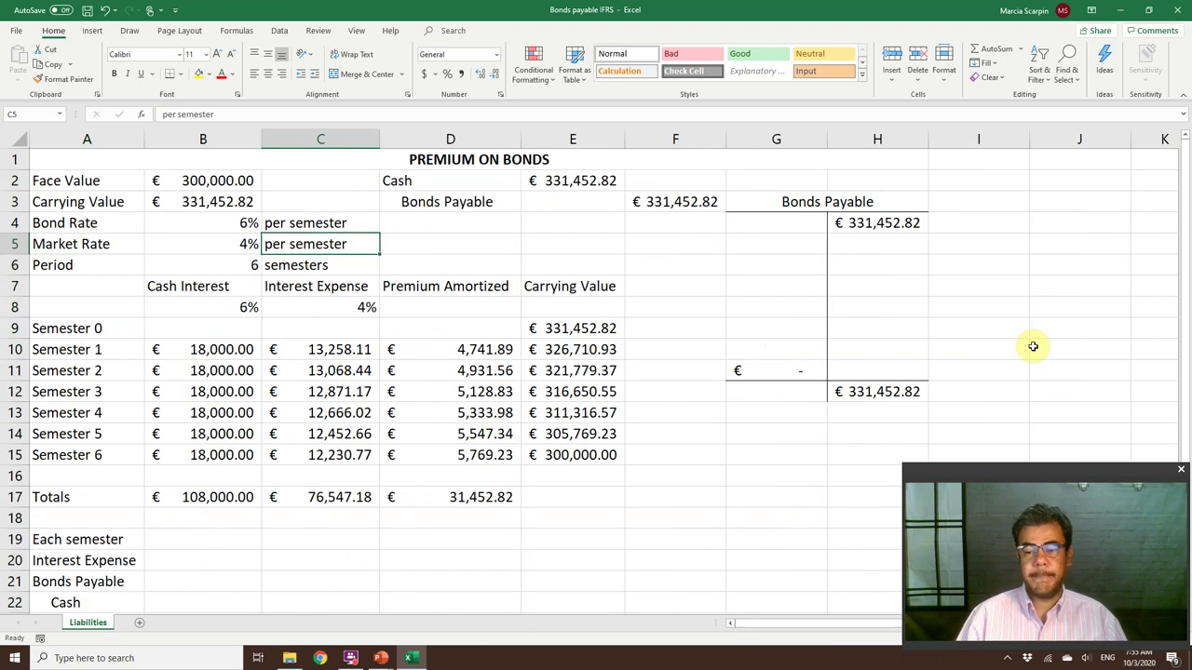
key(Down)
key(Down)
key(Down)
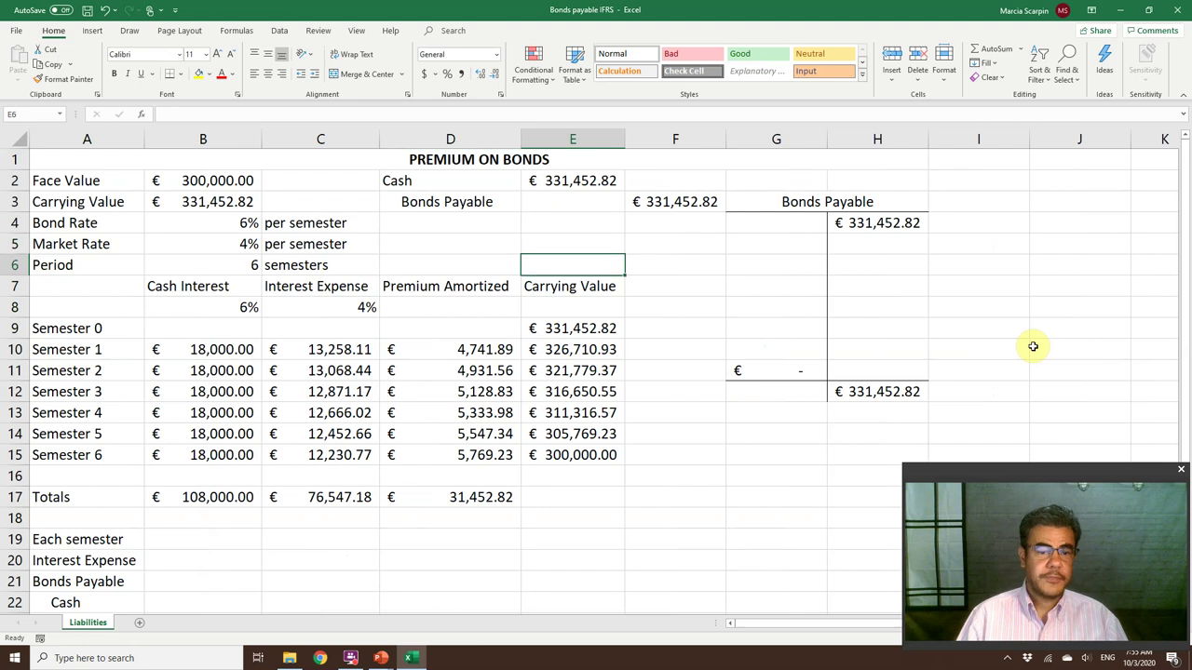
key(Down)
key(Left)
key(Left)
key(Left)
key(Down)
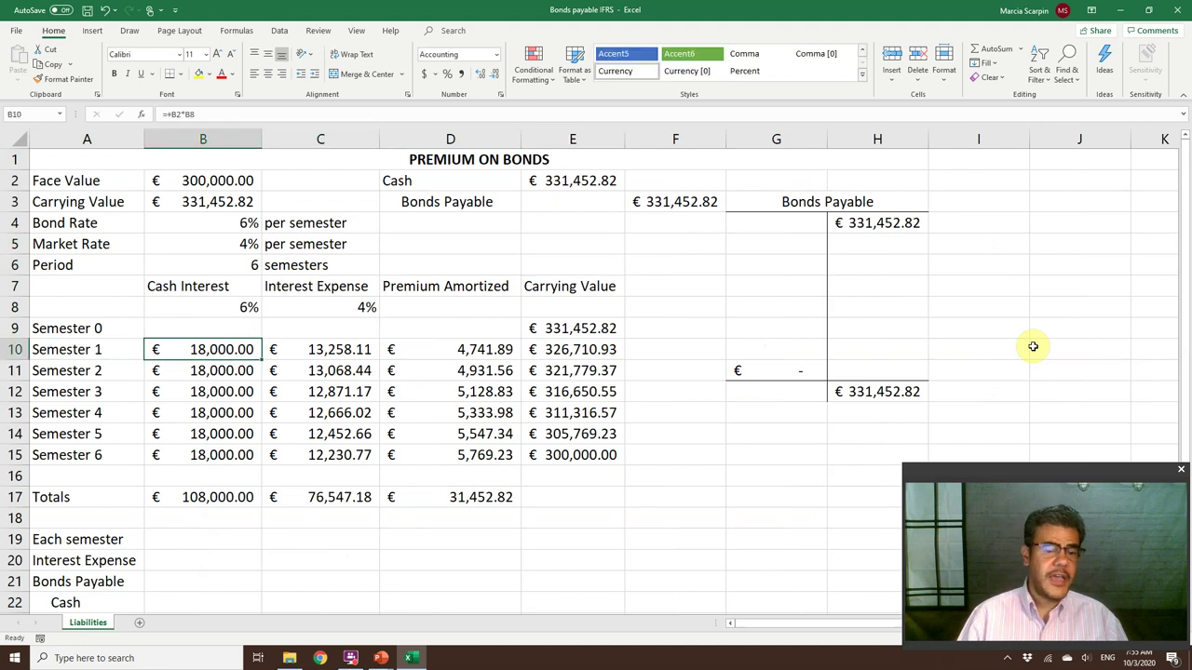
key(Right)
key(Right)
key(Right)
key(Up)
key(Left)
key(Left)
key(Left)
key(Down)
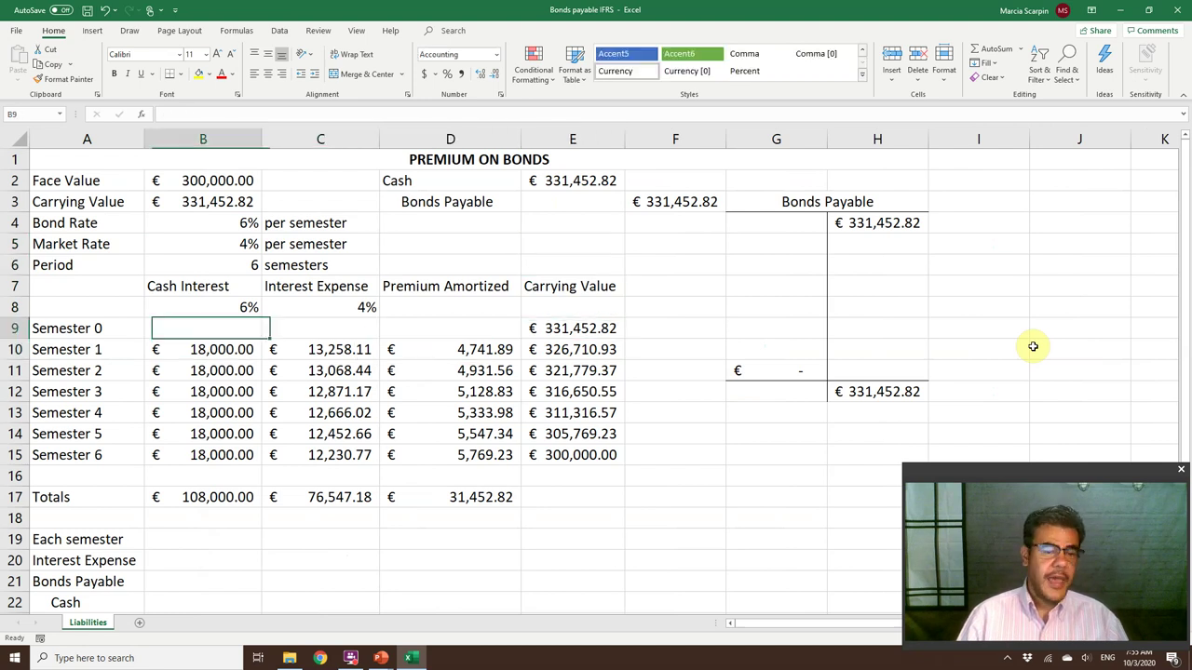
- In the Each semester entry, link the Cash credit in C22 to Semester 1's cash interest in B10
key(Down)
key(Down)
key(Down)
key(Down)
key(Down)
key(Down)
key(Down)
key(Down)
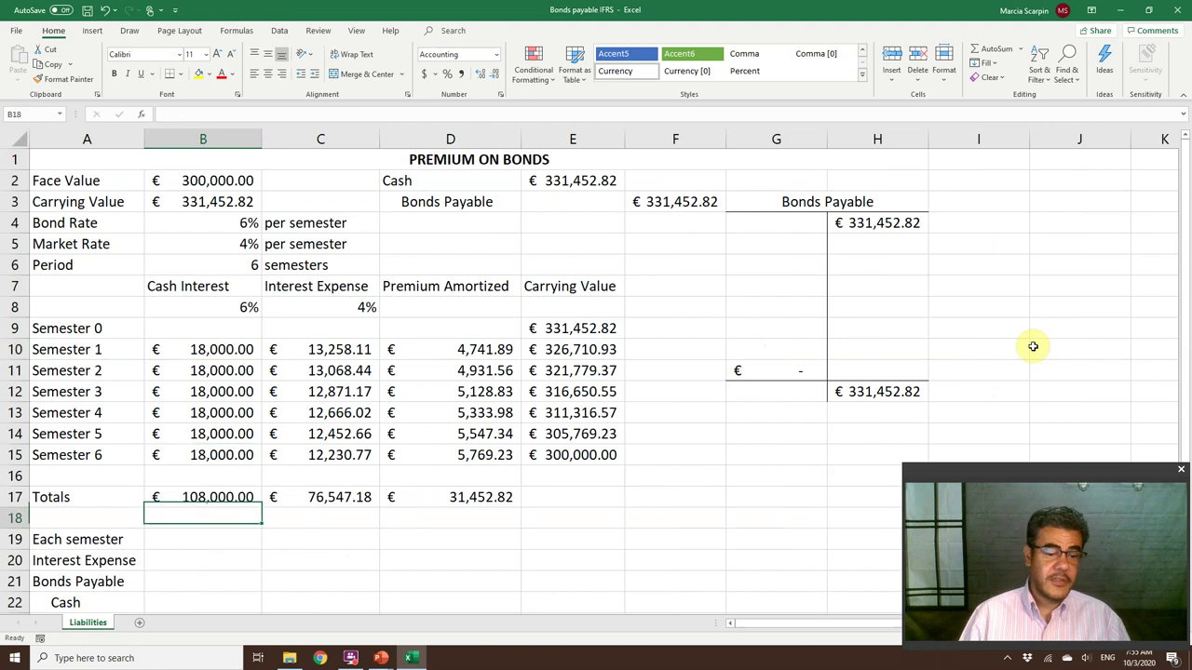
key(Down)
key(Down)
key(Down)
key(Down)
key(Right)
text(+)
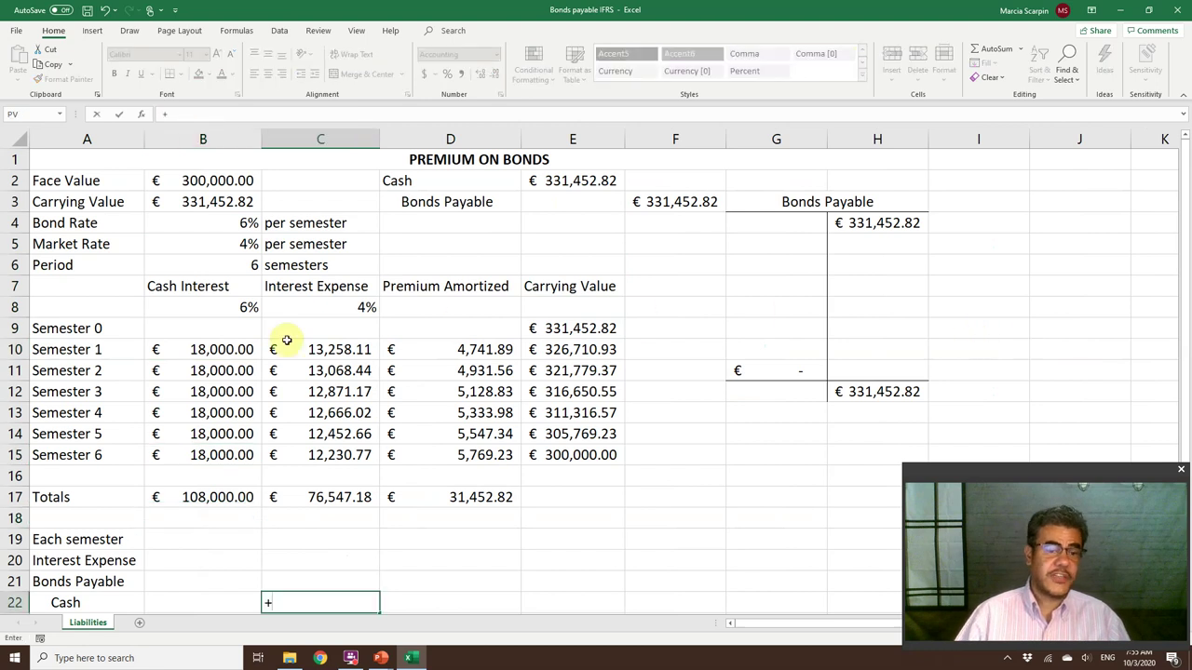
click(176, 345)
key(Return)
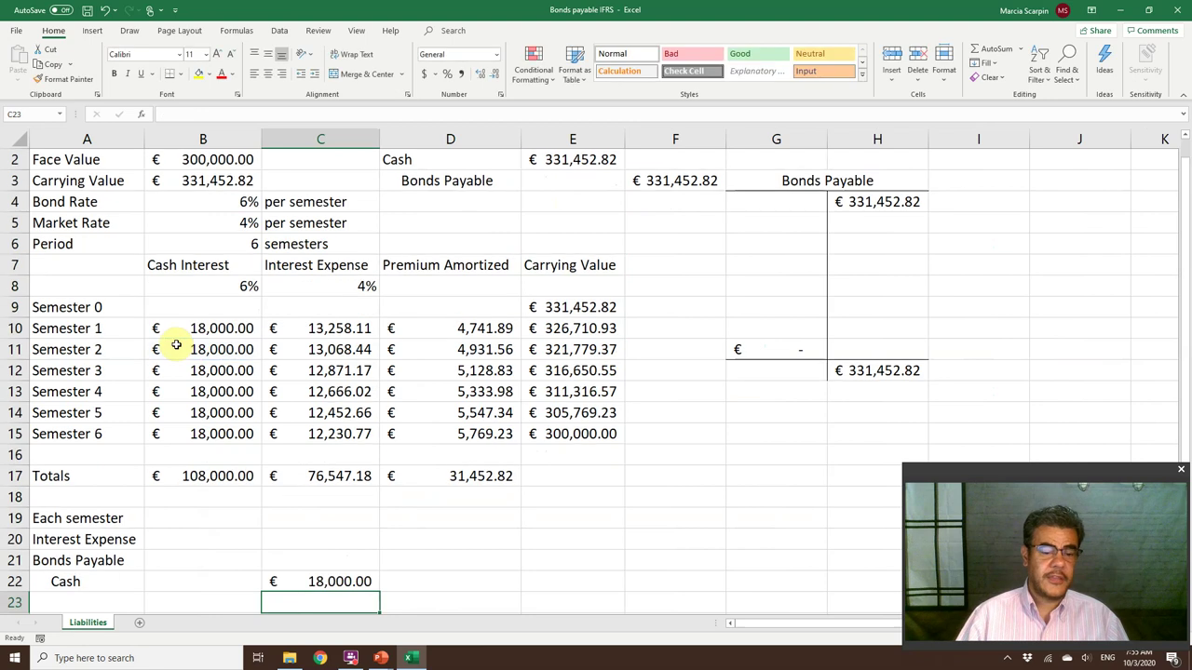
- Link the Interest Expense debit in B20 to Semester 1's interest expense in C10
key(Up)
key(Up)
key(Up)
key(Left)
text(+)
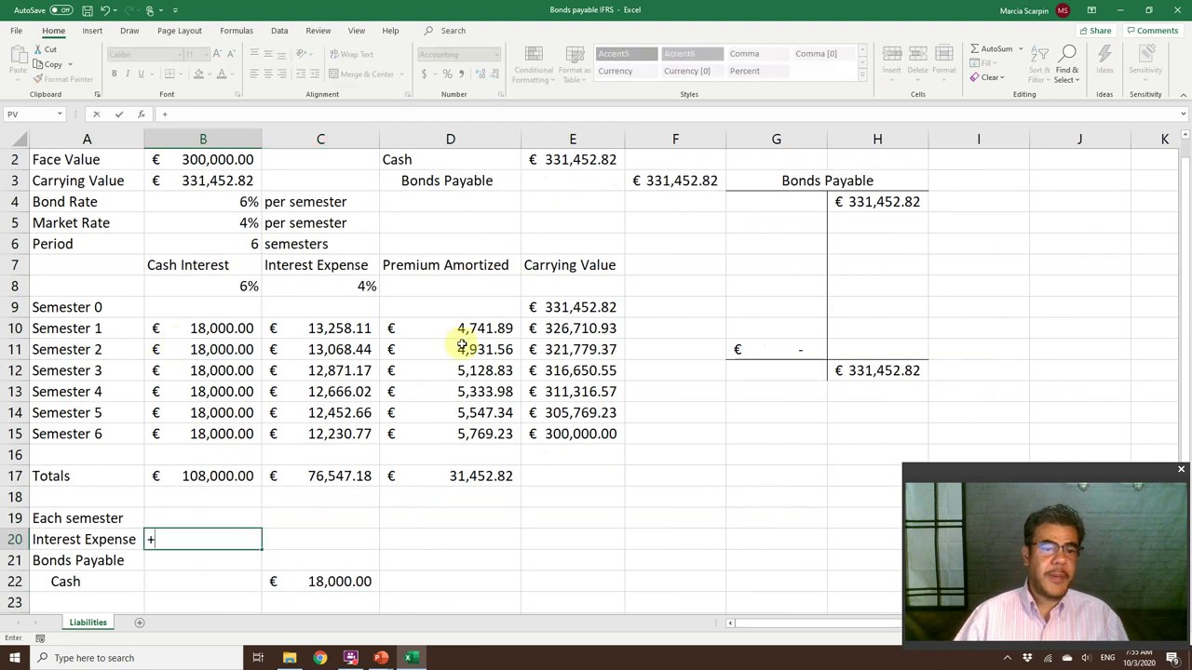
click(318, 329)
key(Return)
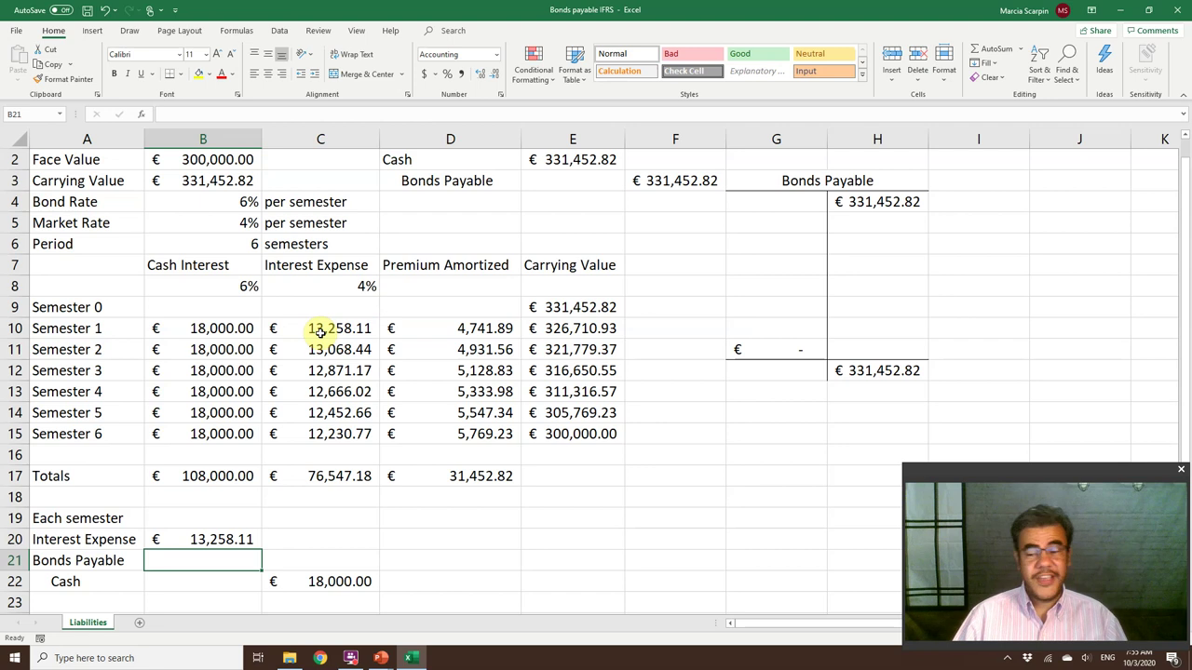
- Calculate the Bonds Payable debit in B21 as cash minus interest expense with the formula +C22-B20
text(+)
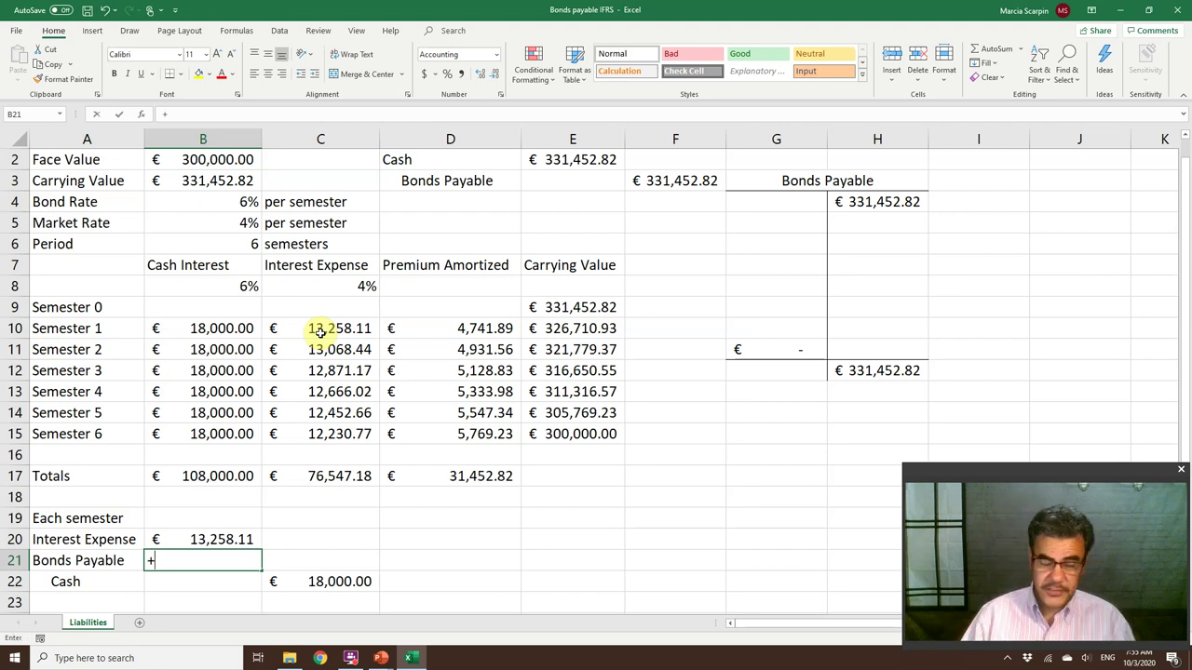
key(Right)
key(Down)
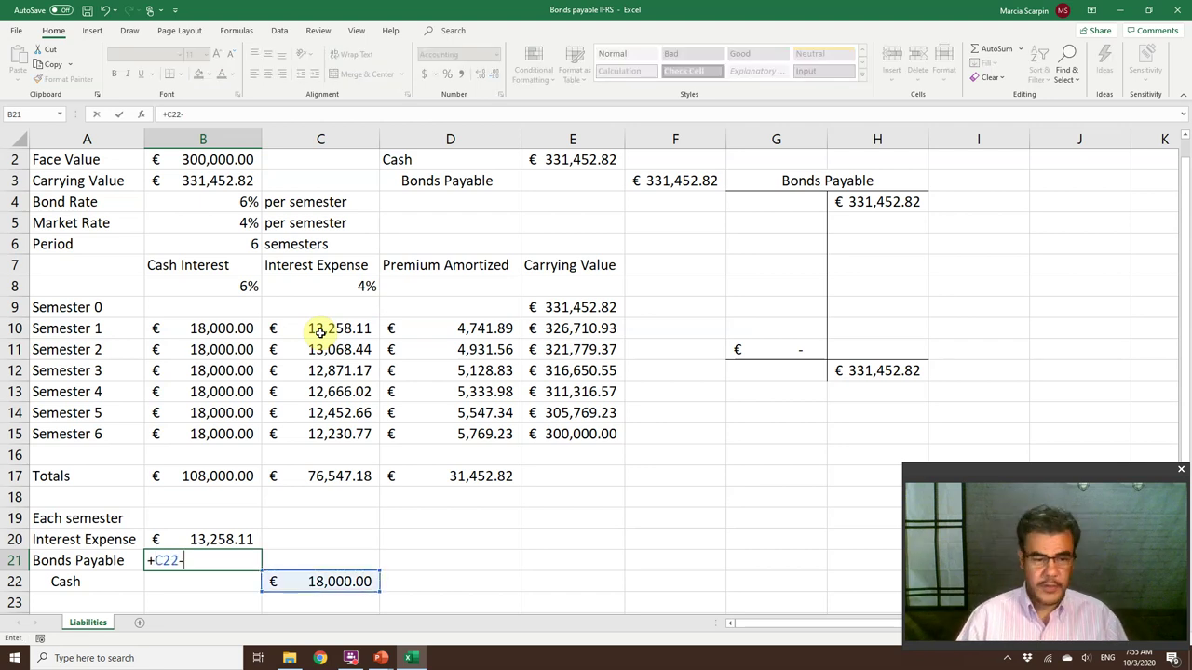
text(B20)
key(Return)
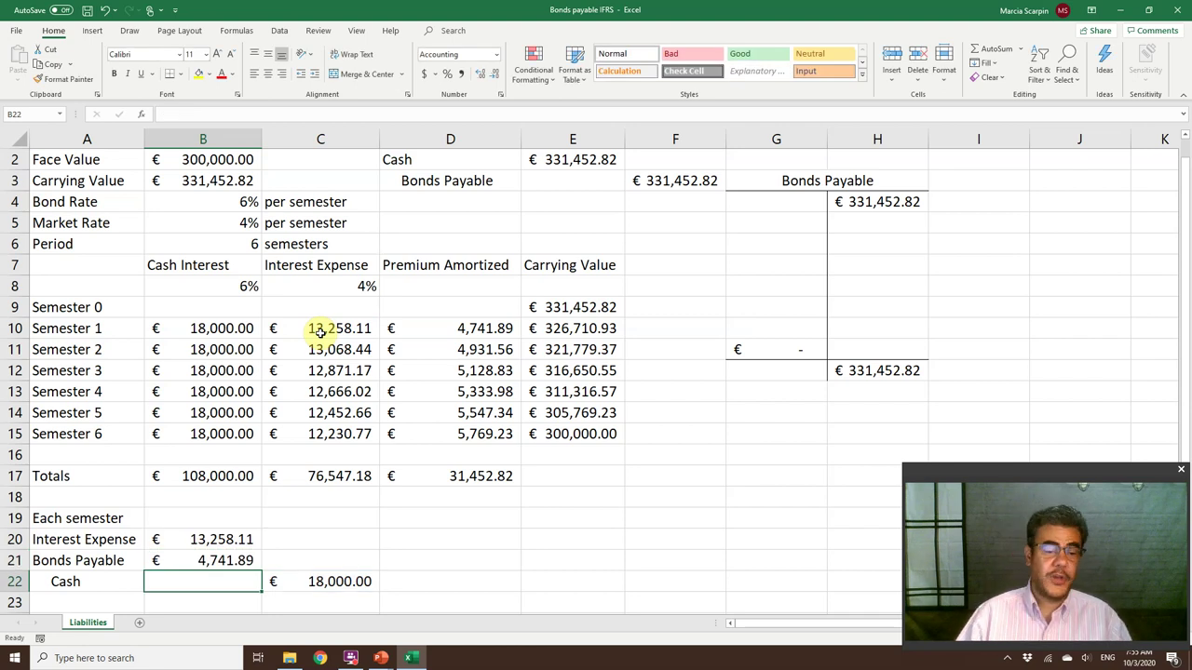
- Post the first semester's debit to the Bonds Payable T-account by linking G5 to B21
click(802, 221)
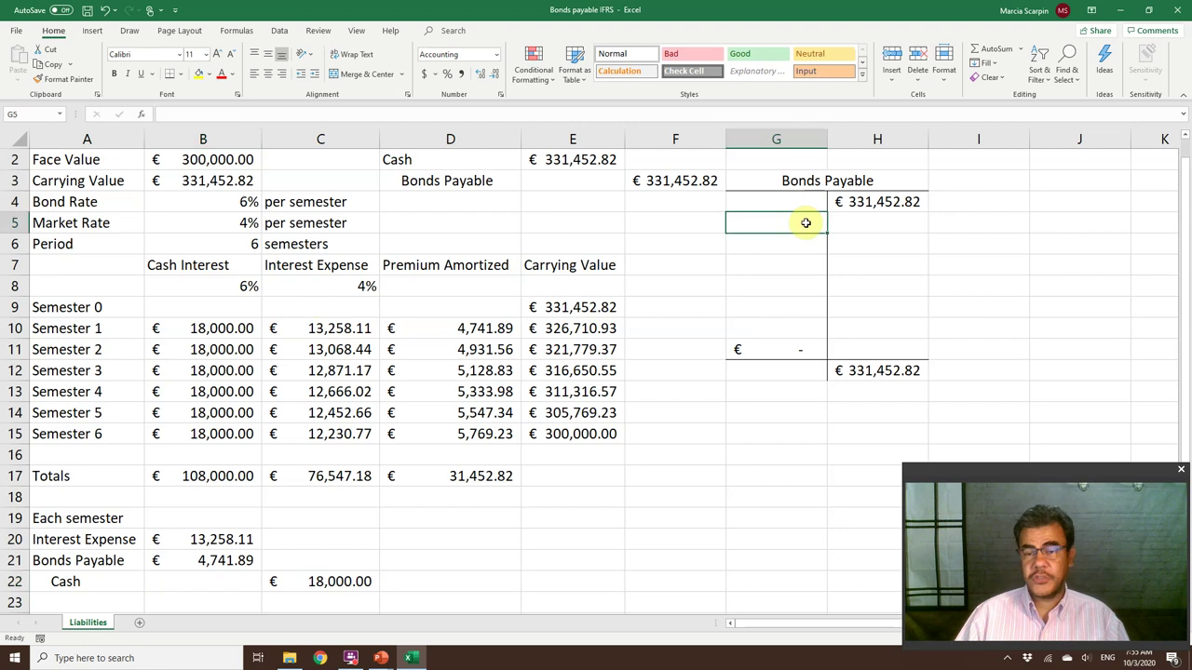
text(+)
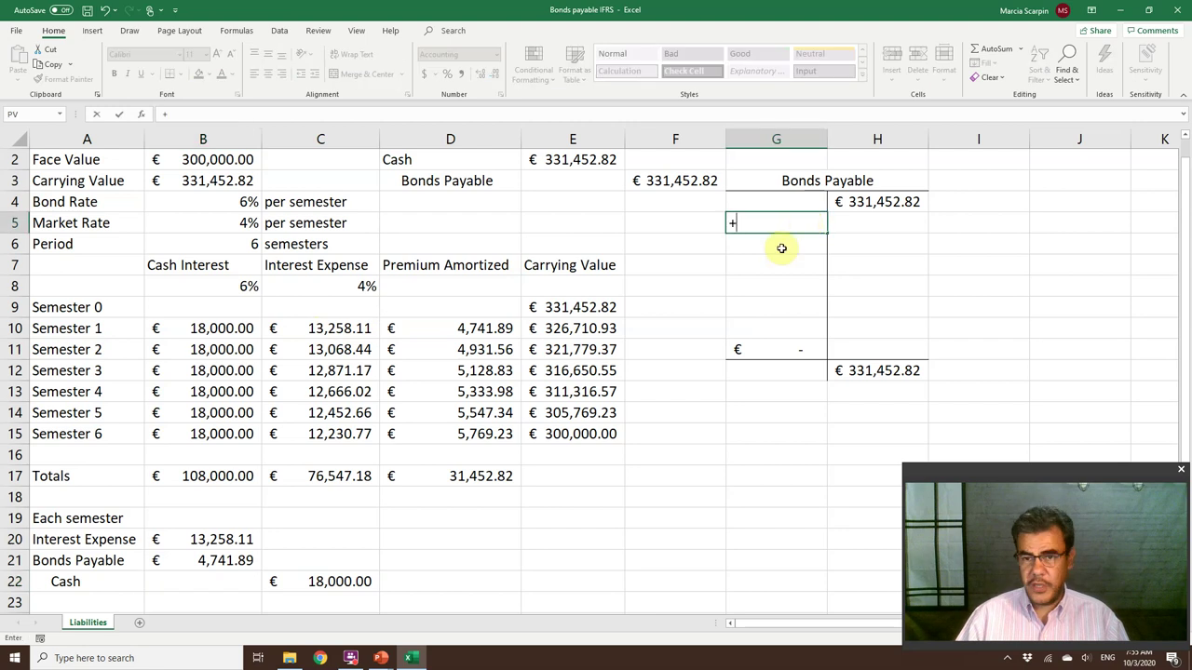
click(209, 559)
key(Return)
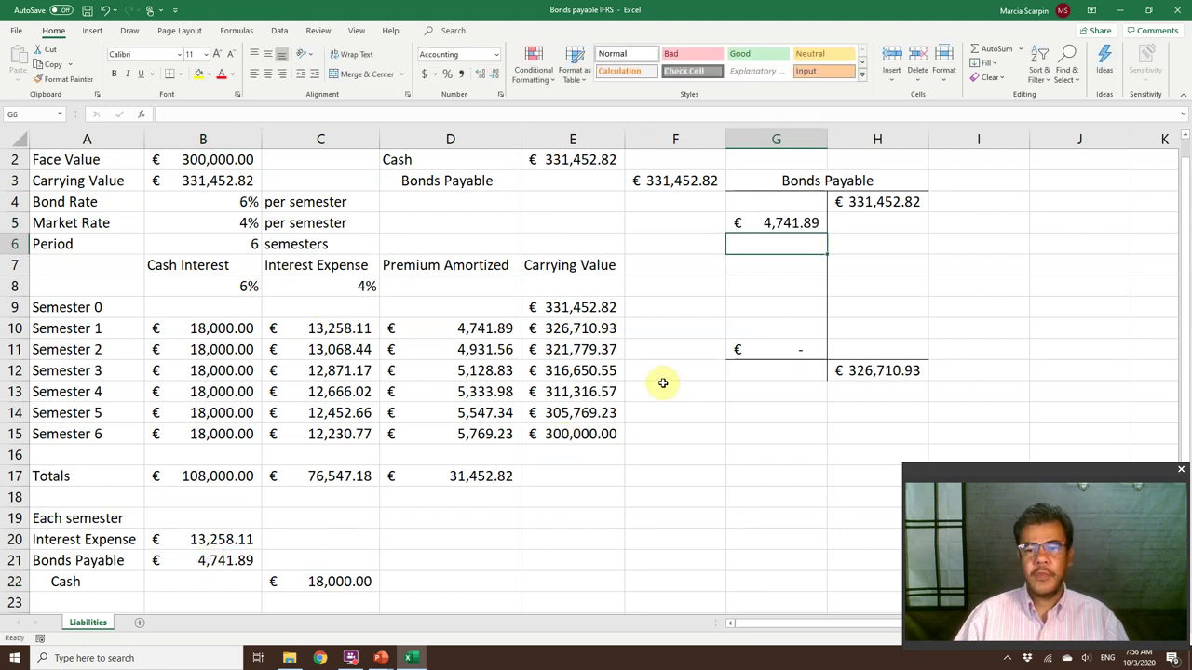
- Highlight Semester 1's premium amortized in D10 and the Bonds Payable debit in B21 with yellow fill
click(492, 329)
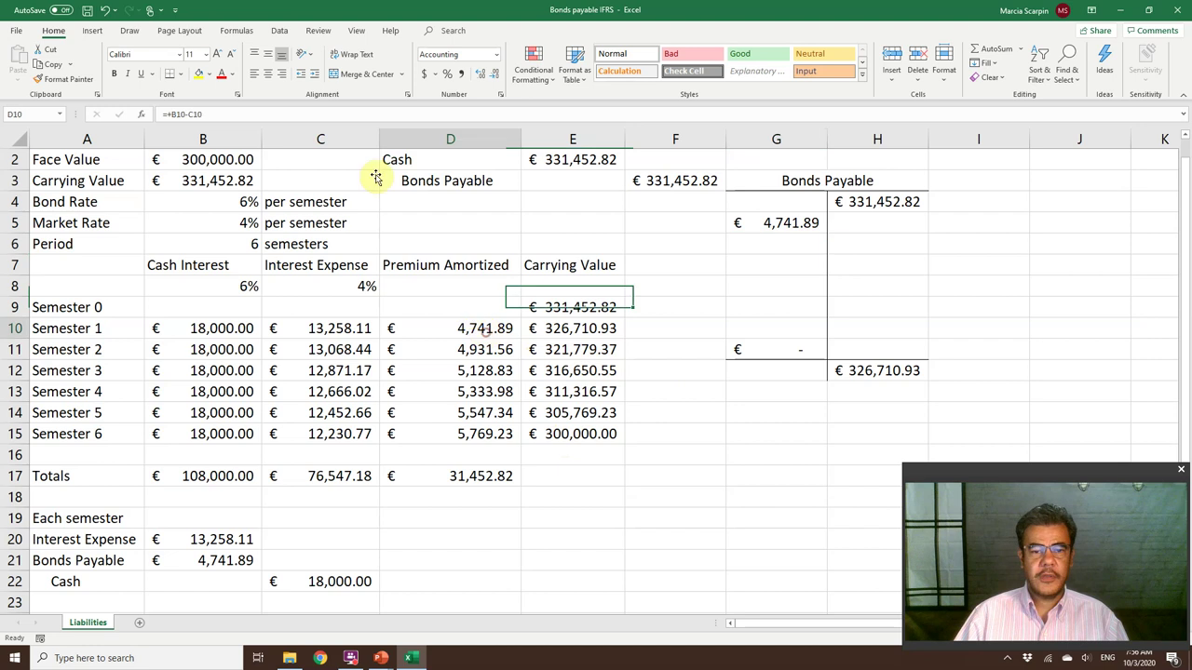
click(199, 74)
click(233, 559)
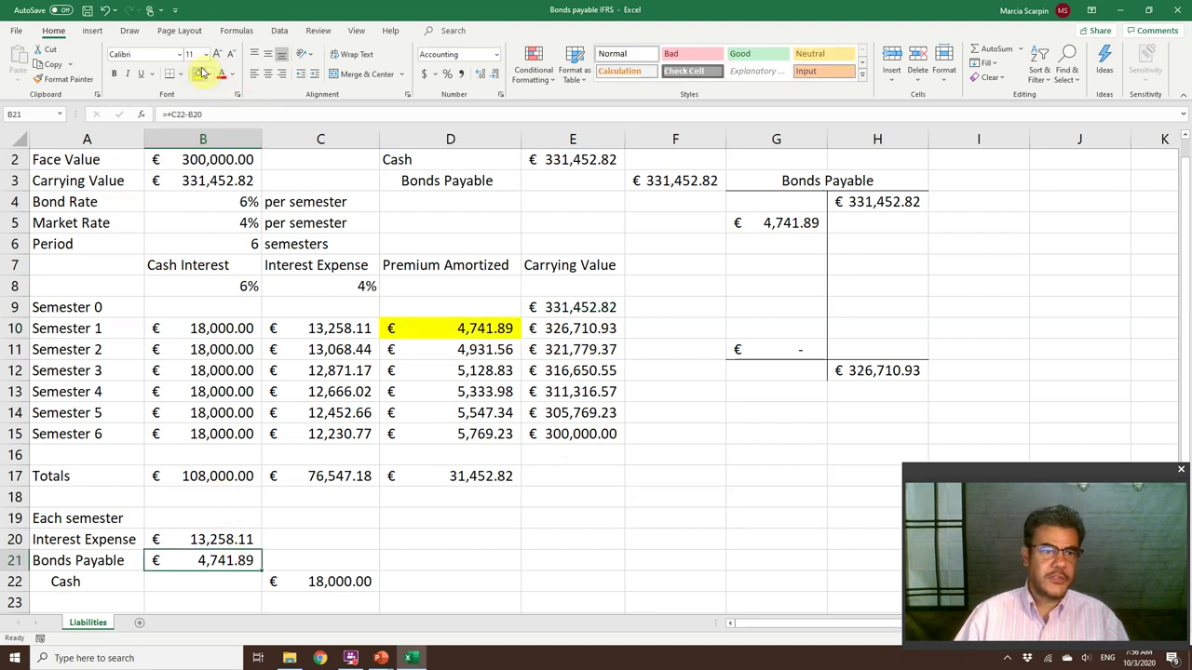
click(198, 74)
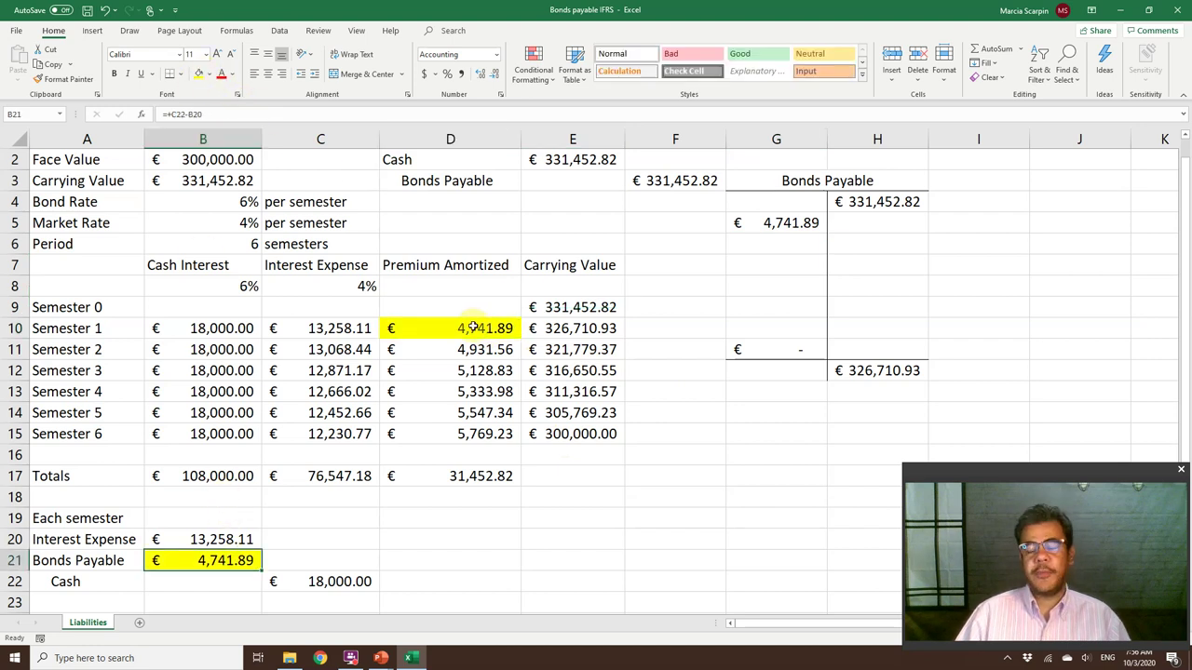
- Link G6 to Semester 2's premium amortized in D11, copy the formula down to G10, and check the T-account balance in H12
click(783, 240)
text(+)
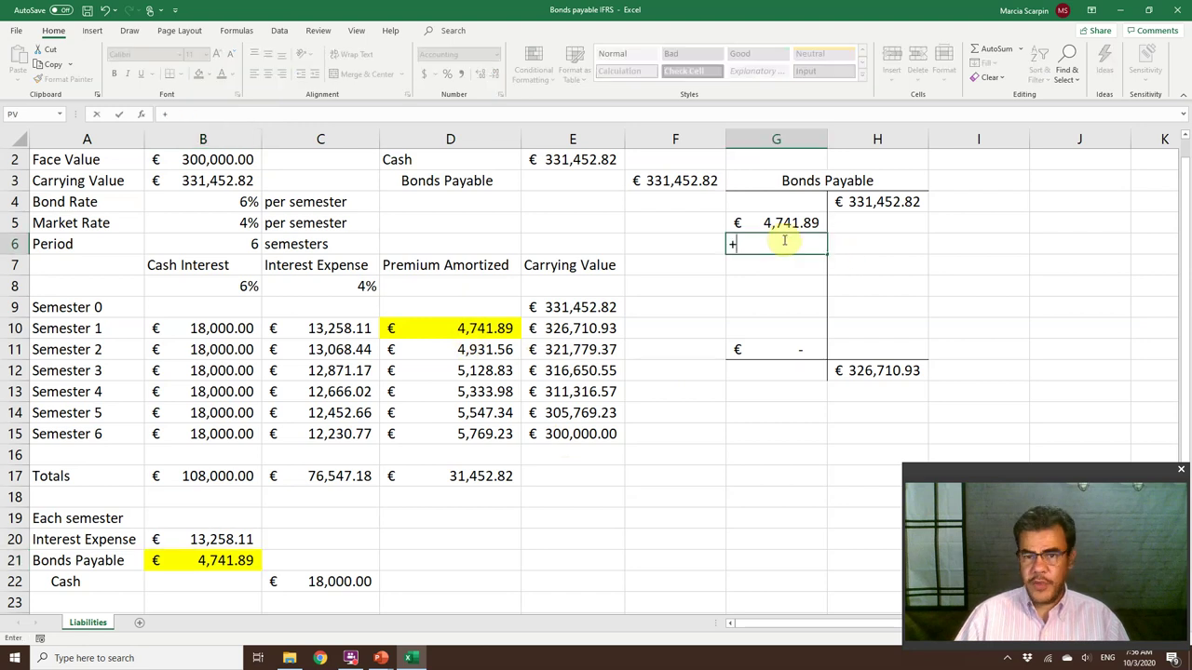
click(465, 352)
key(Return)
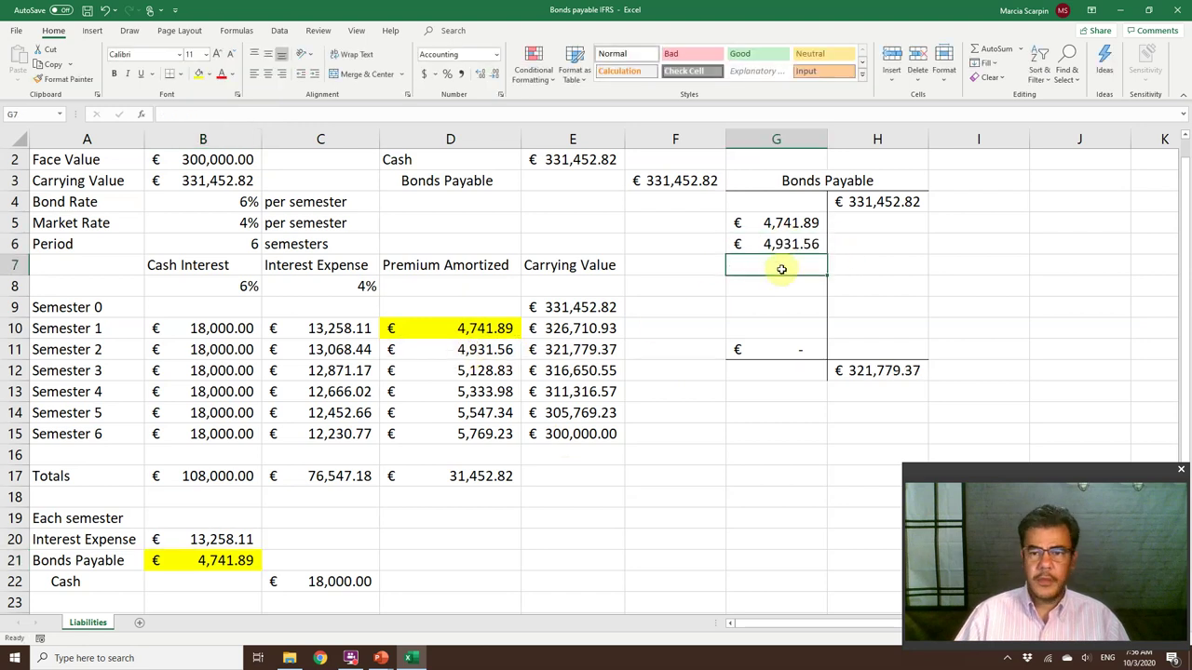
click(773, 246)
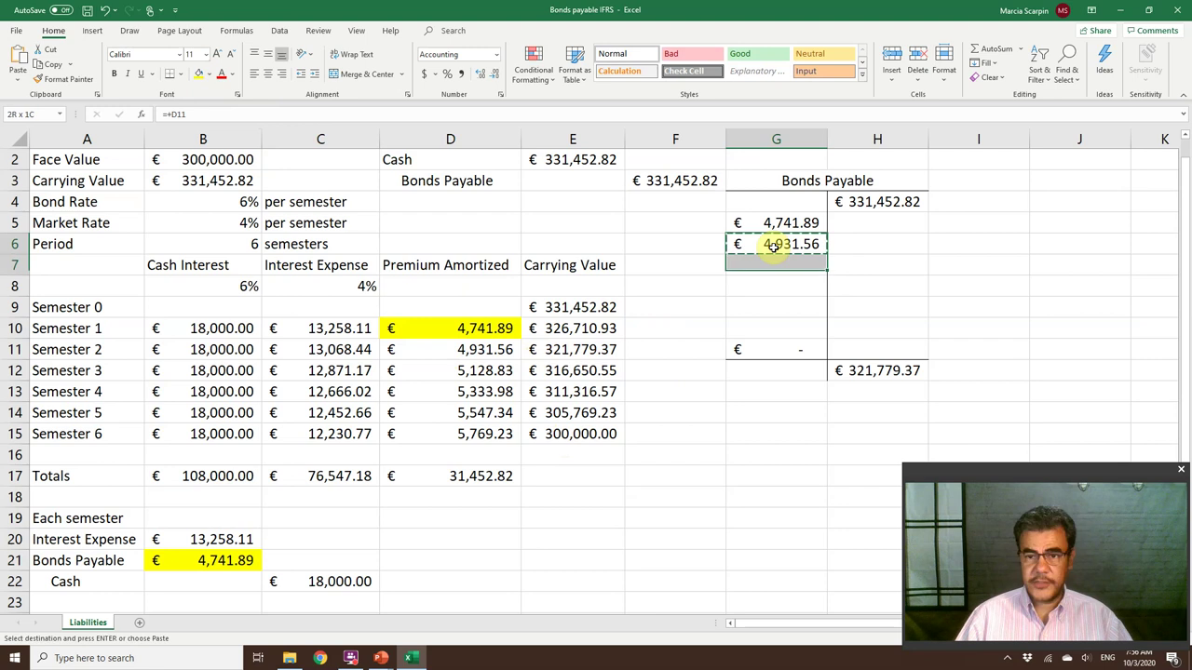
key(shift+Down)
key(shift+Down)
key(shift+Down)
key(shift+Down)
key(ctrl+d)
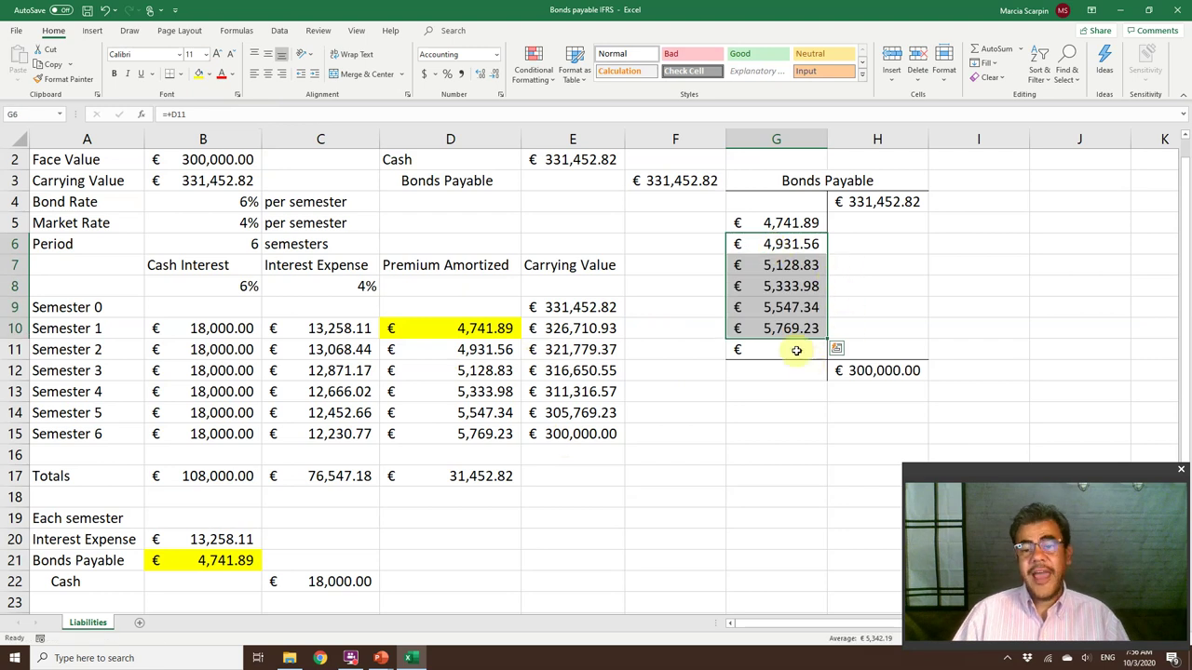
click(787, 323)
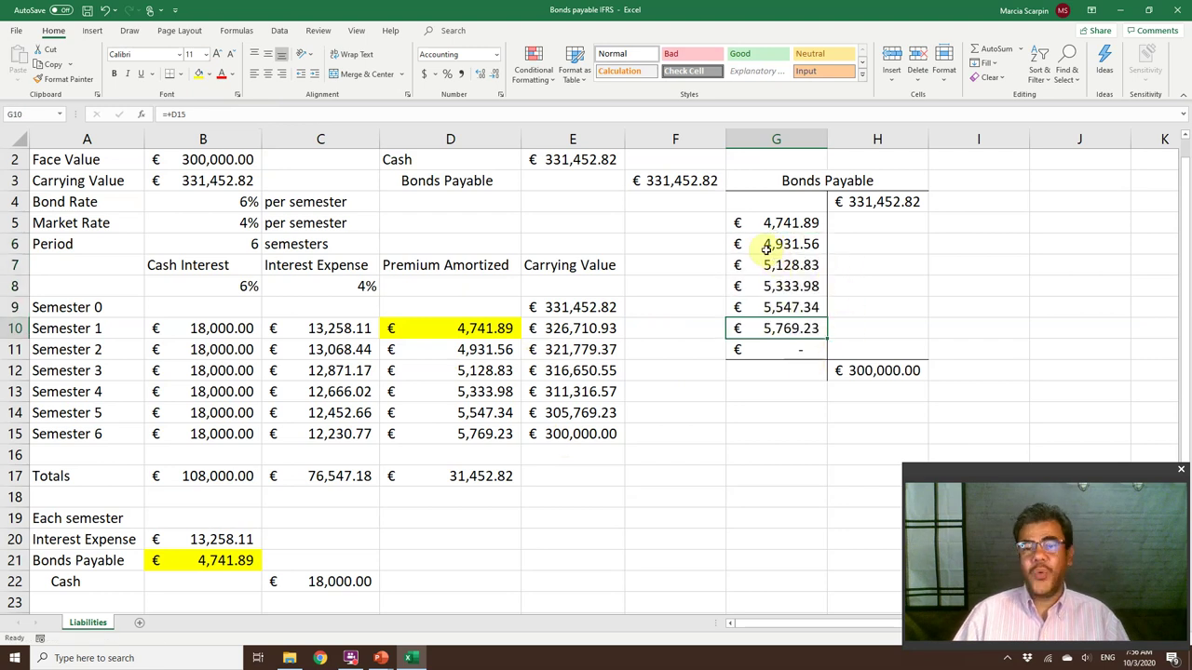
click(882, 376)
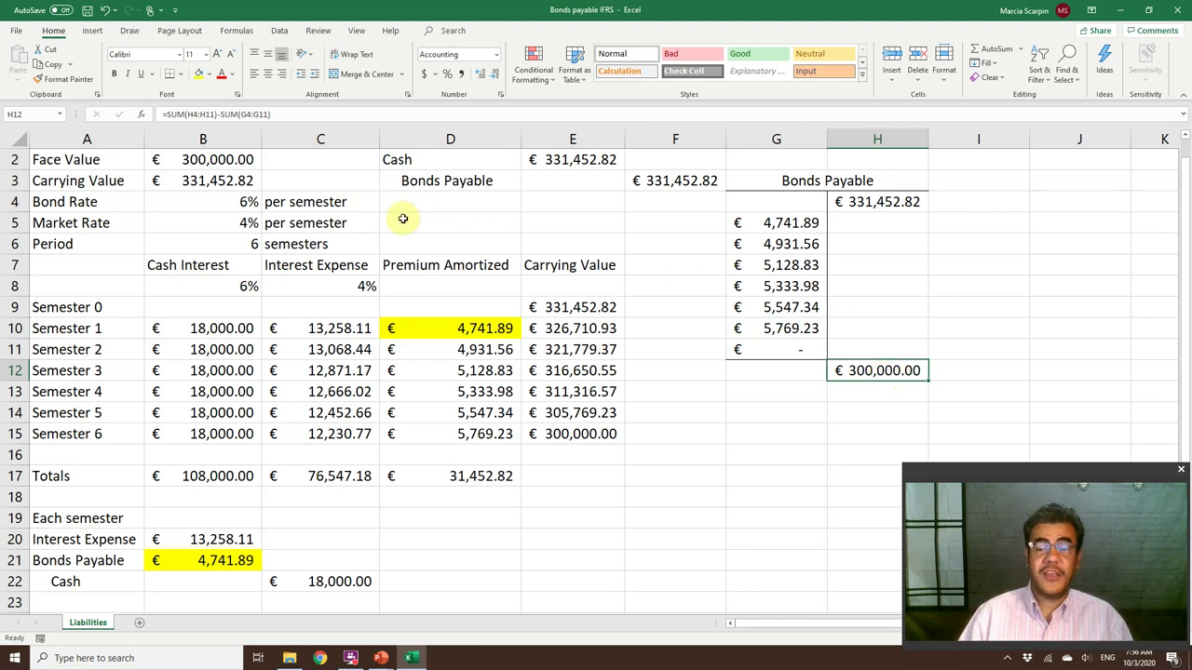
- Enter the maturity date's Bonds Payable debit in B25 by linking it to the face value in B2
scroll(407, 314, down, 2)
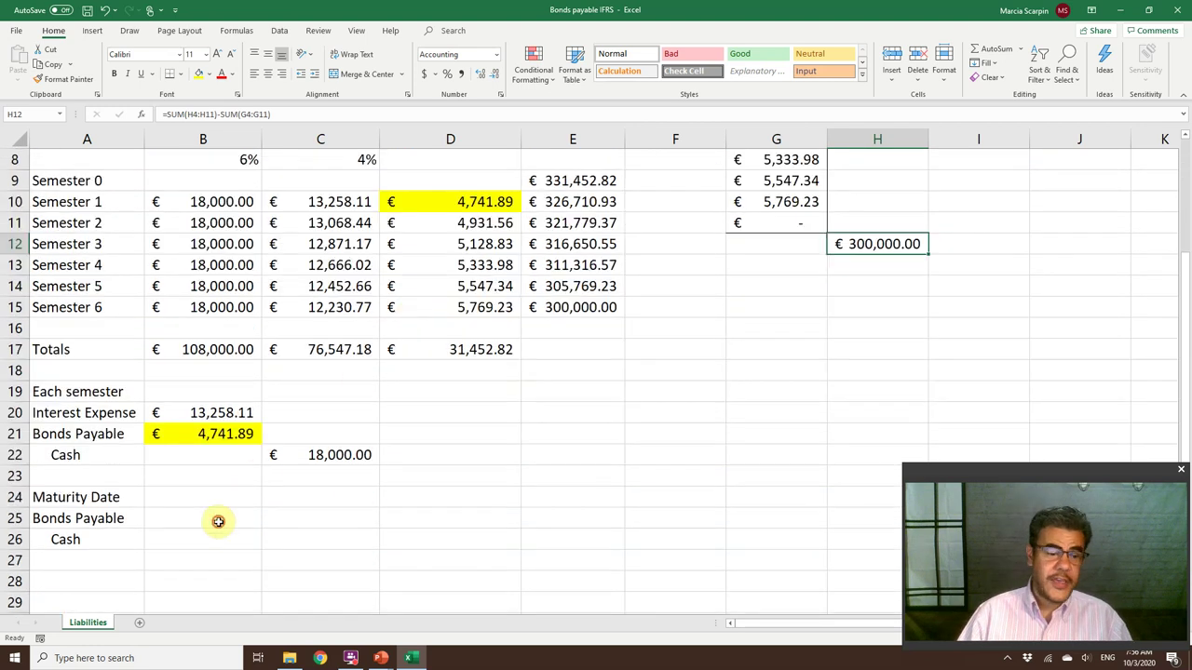
click(220, 518)
text(+)
scroll(231, 515, up, 2)
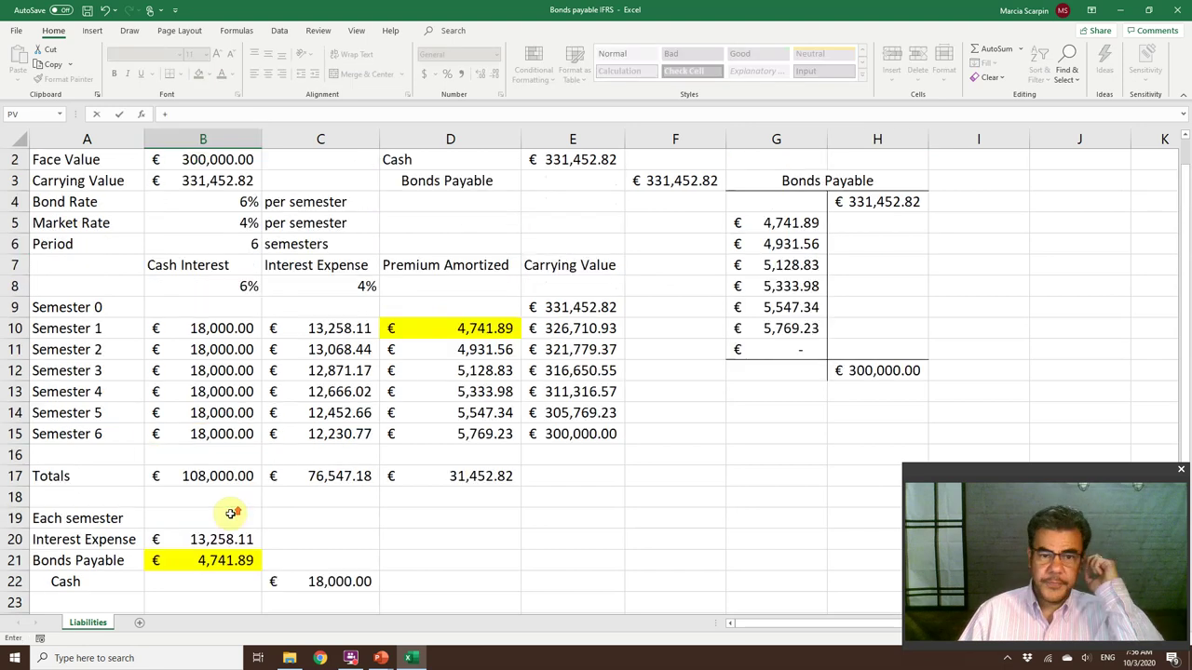
click(220, 160)
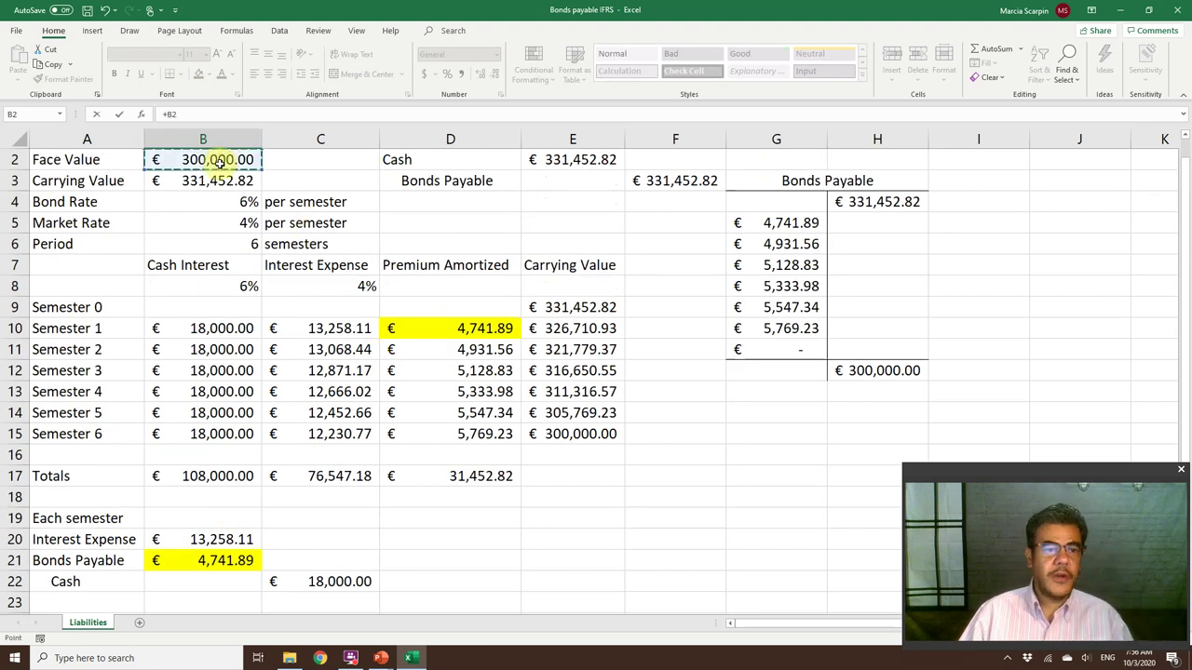
key(Return)
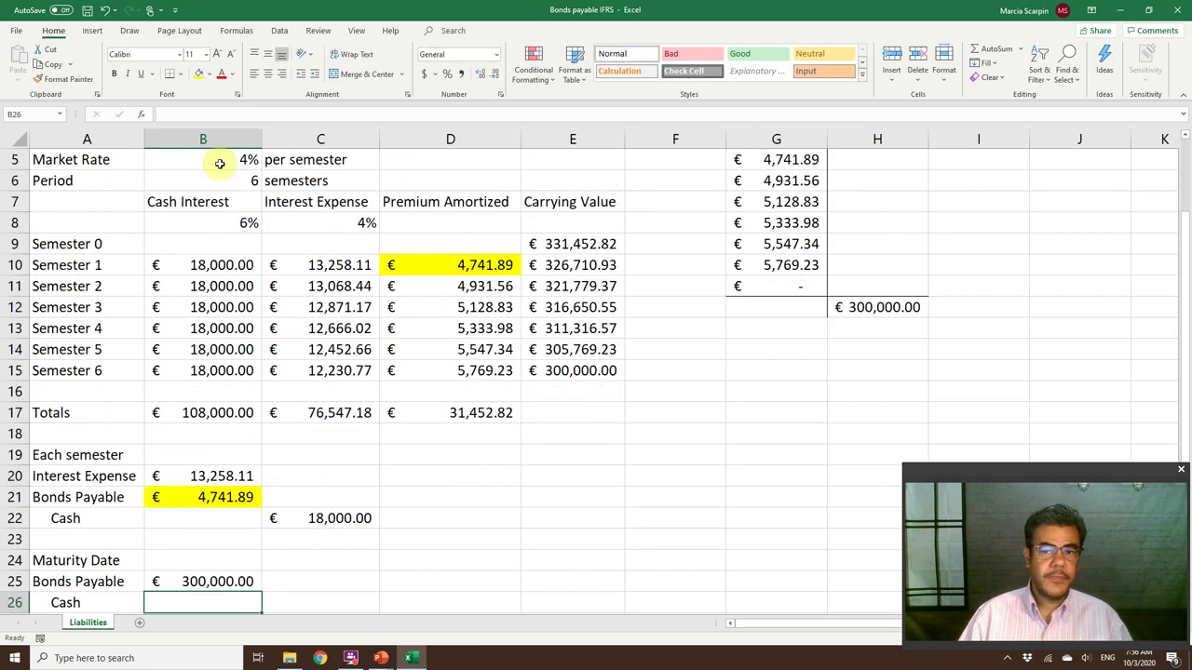
- Enter the maturity date's Cash credit in C26 by linking it to the Bonds Payable debit in B25
click(291, 604)
text(+)
key(Up)
key(Left)
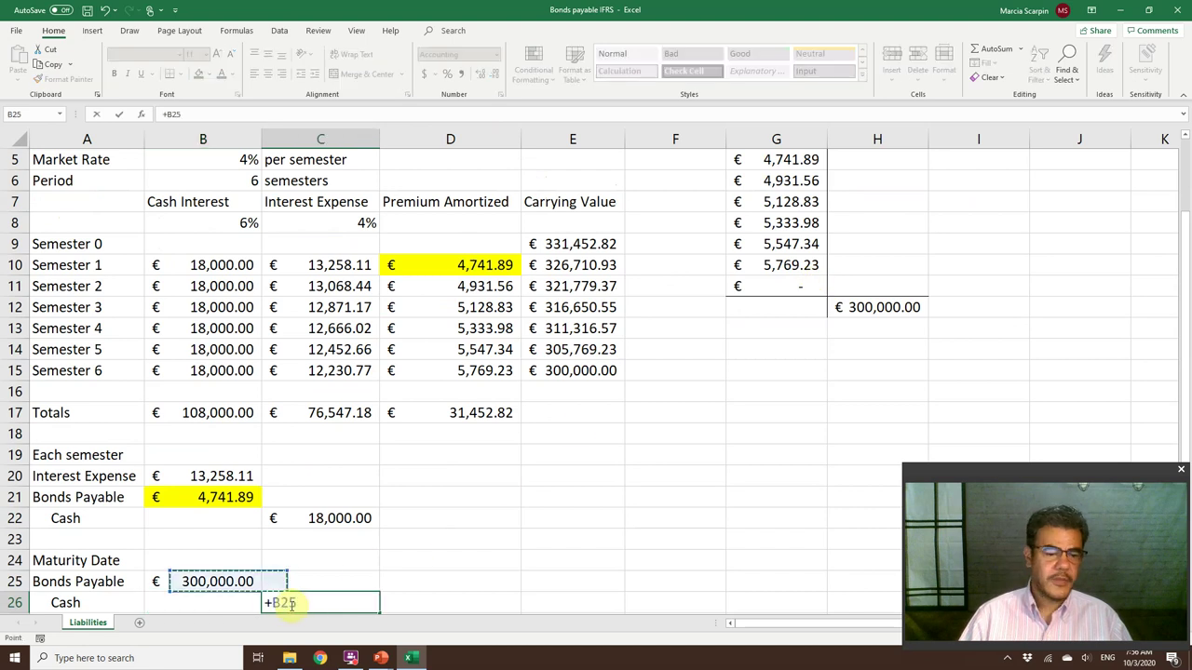
key(Return)
- Post the maturity debit to the Bonds Payable T-account by replacing G11's formula with a link to B25
click(785, 264)
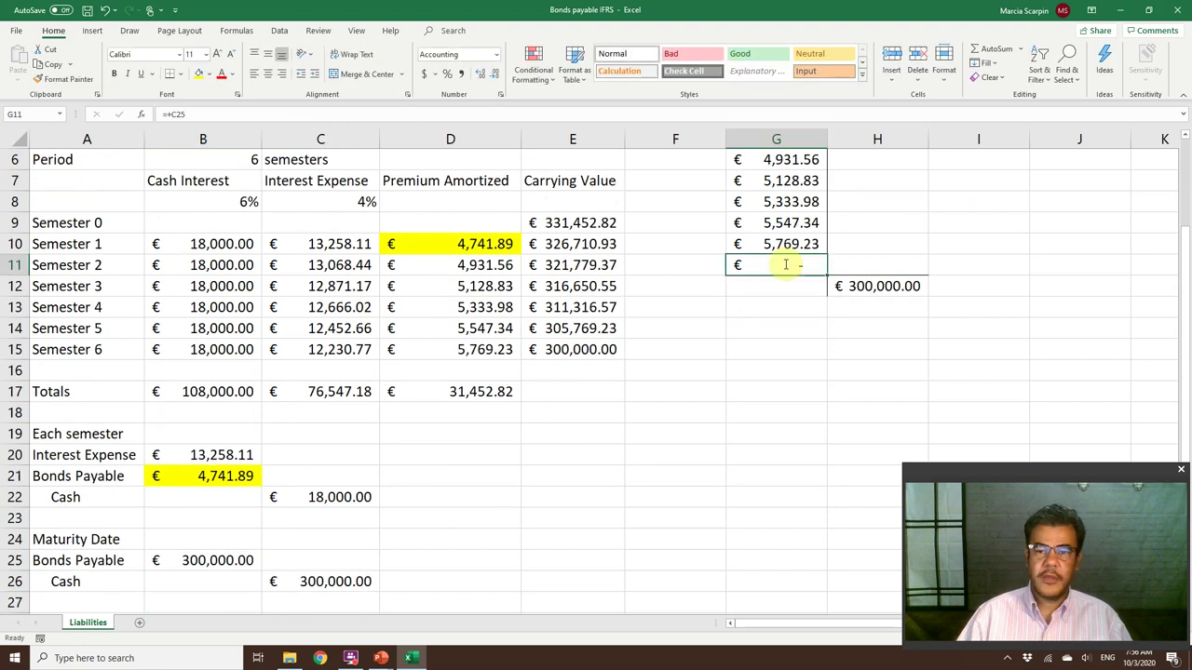
text(+)
click(226, 559)
key(Return)
scroll(801, 423, up, 2)
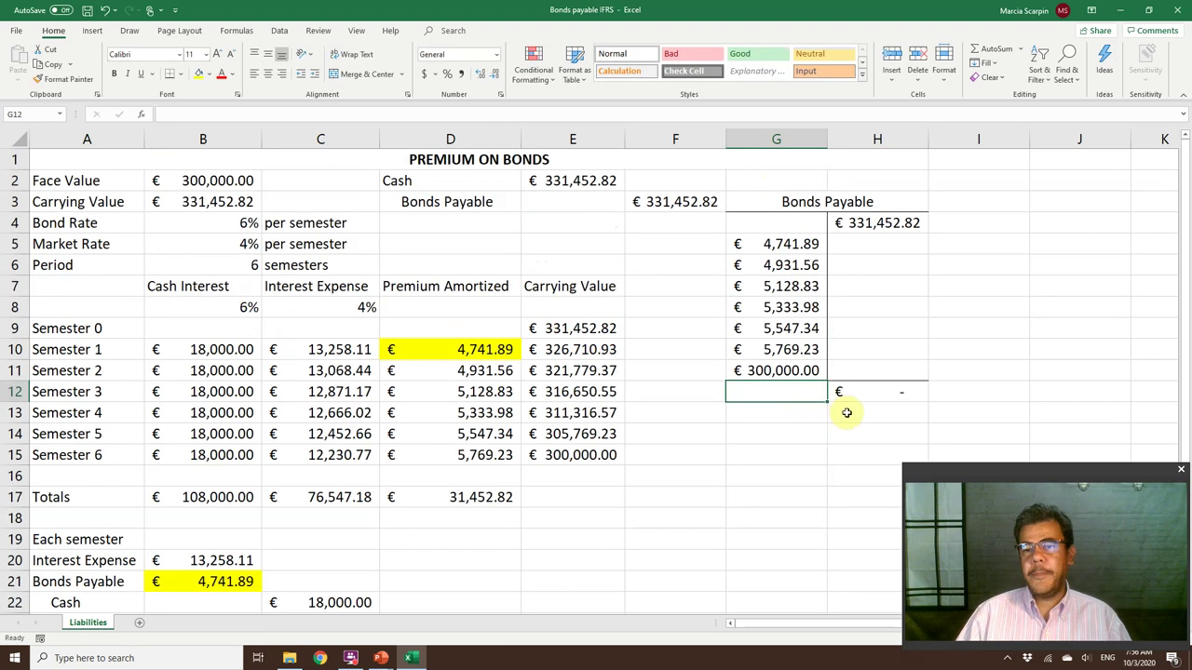
- Review the ranges used by the T-account's balance formula in H12 without changing it
double_click(900, 391)
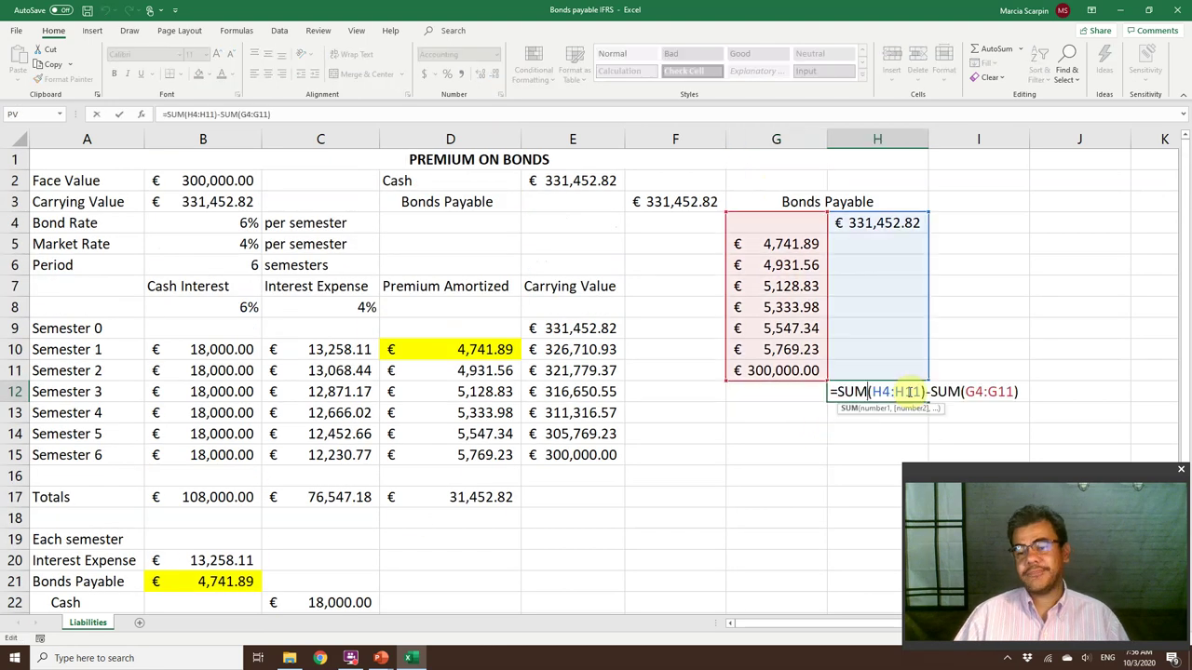
click(861, 475)
click(894, 383)
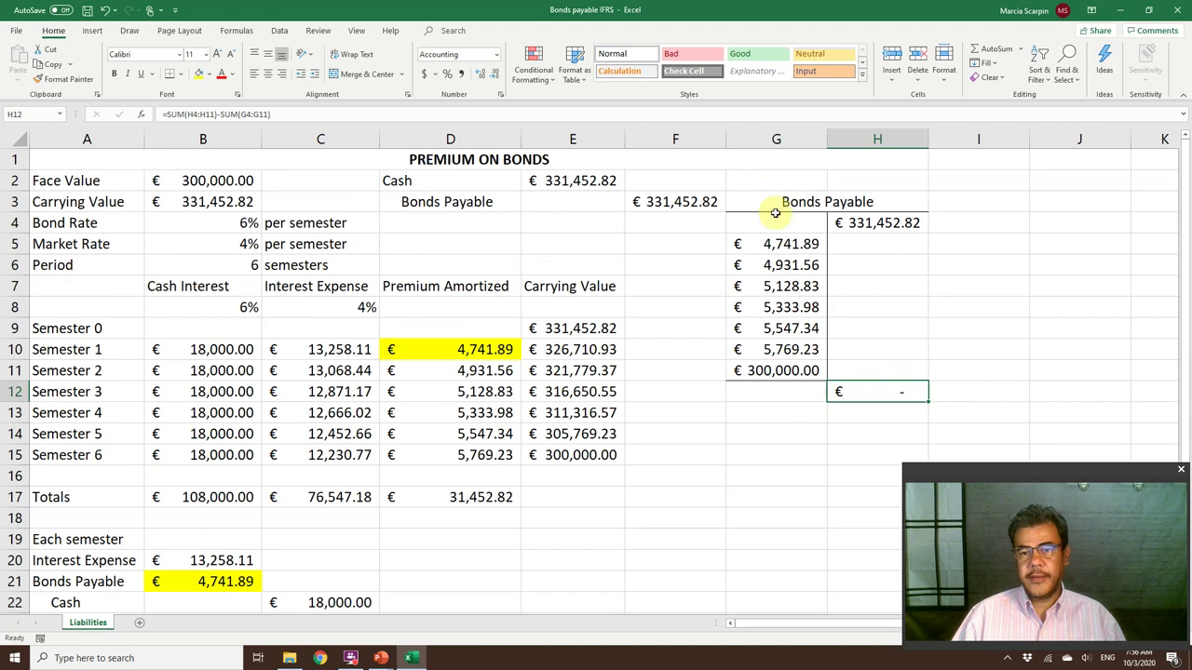
- Try to move the Bonds Payable T-account from G3:H12 one column over to H3:I12
drag(787, 201, 811, 383)
drag(831, 193, 947, 196)
click(767, 344)
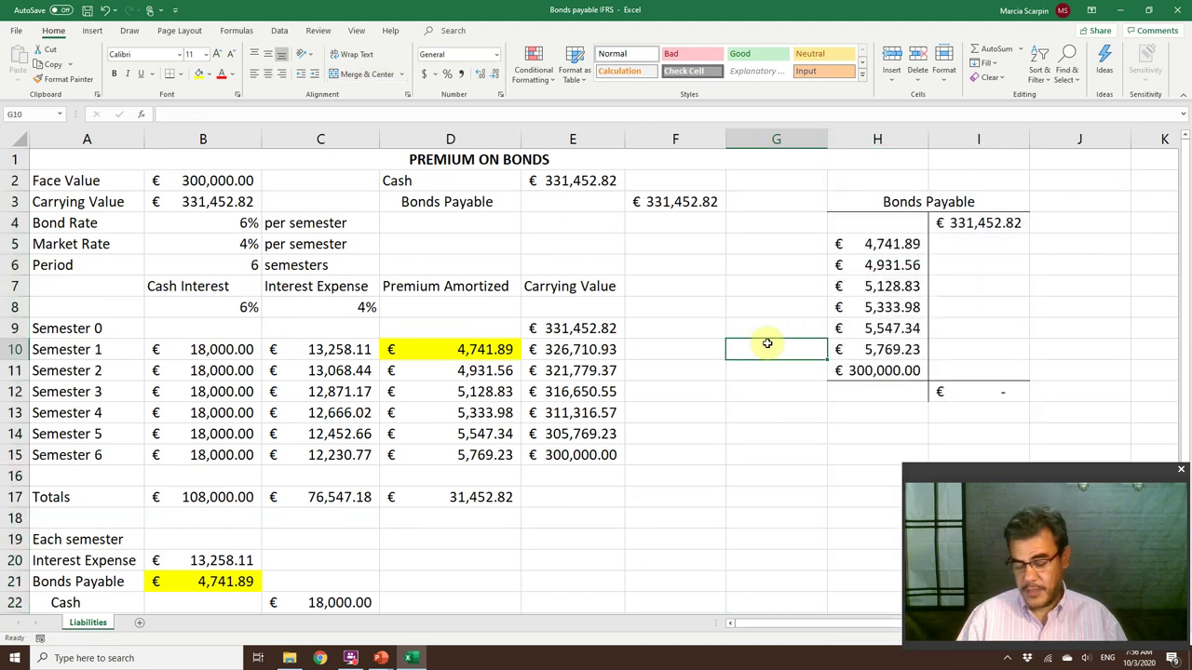
- Examine the discount bond section's layout and T-account placement for comparison with the premium section
key(Right)
key(Right)
key(Right)
key(Right)
key(Right)
key(Right)
key(Right)
key(Right)
key(Right)
key(Right)
key(Right)
key(Right)
key(Right)
key(Left)
key(Left)
key(Left)
key(Left)
key(Left)
key(Left)
key(Left)
key(Left)
key(Left)
key(Left)
key(Left)
key(Left)
key(Left)
key(Left)
key(Left)
key(Left)
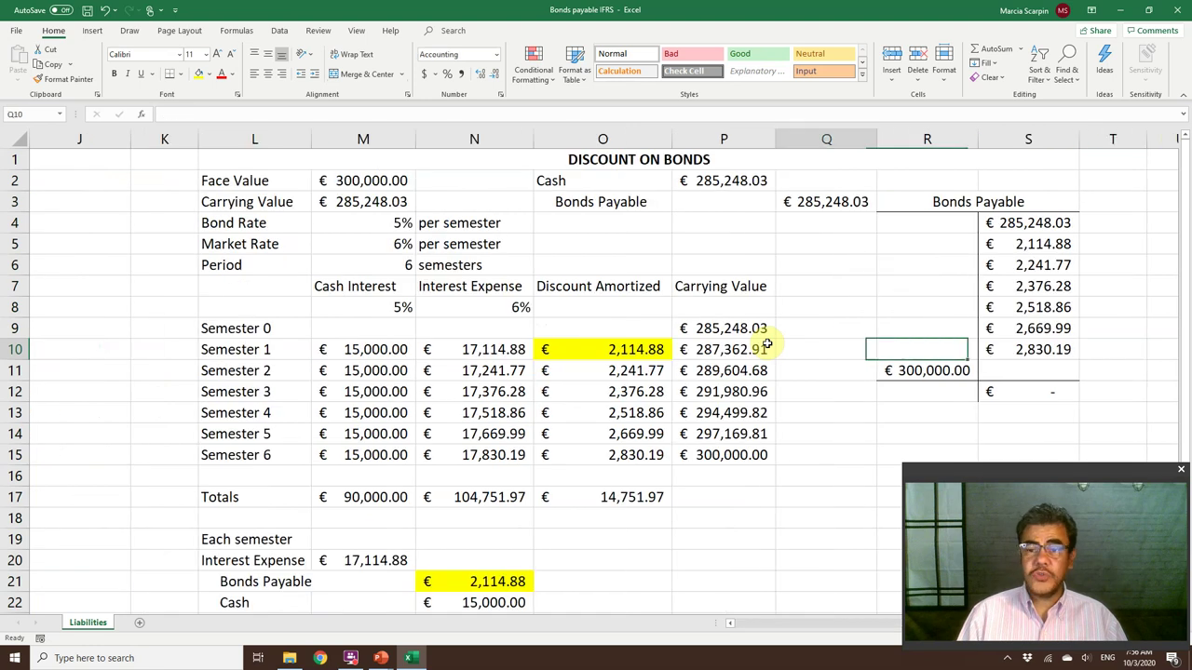
- Undo the last move of the premium bond's T-account and return to column A of the premium section
key(ctrl+z)
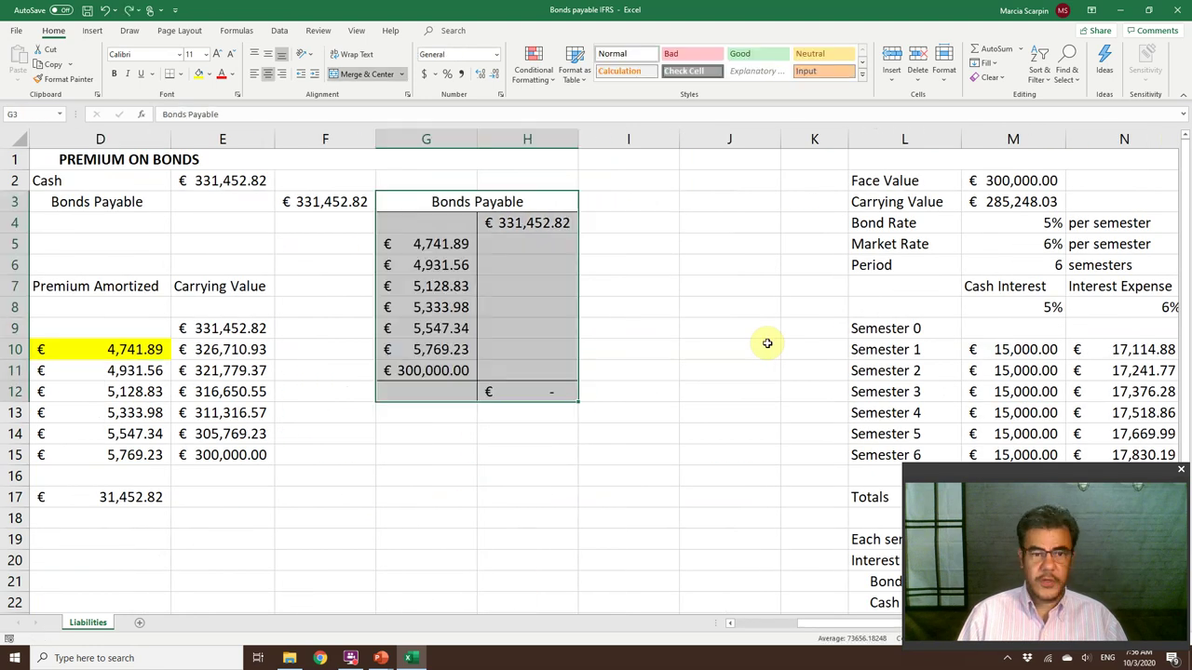
key(Home)
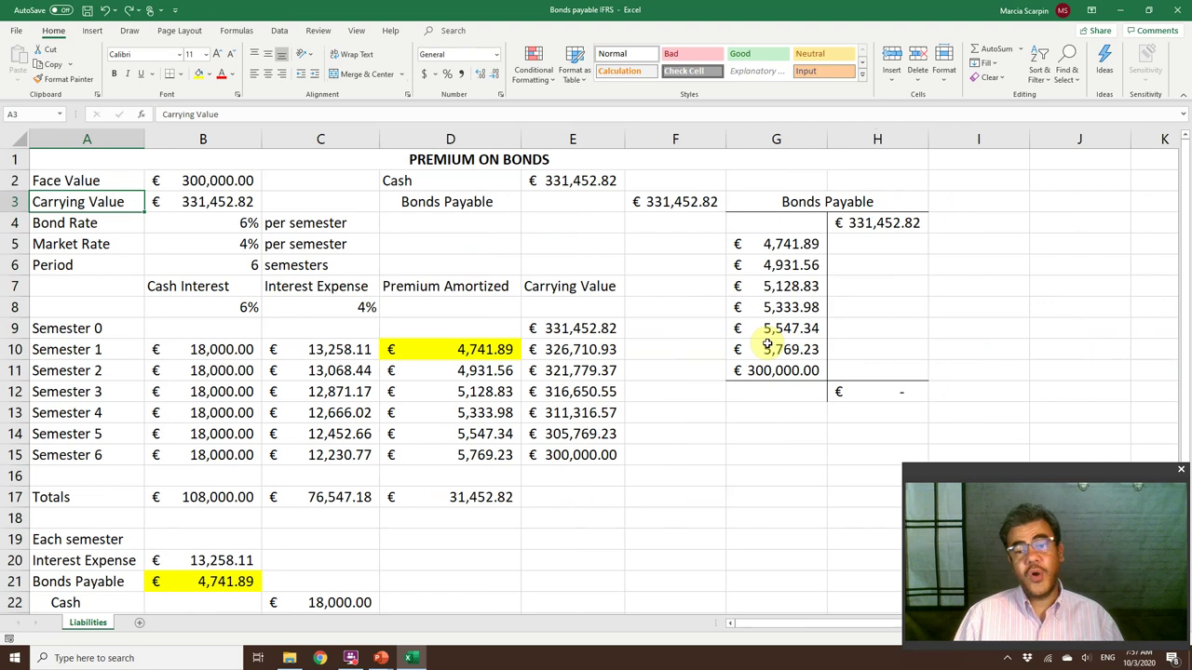